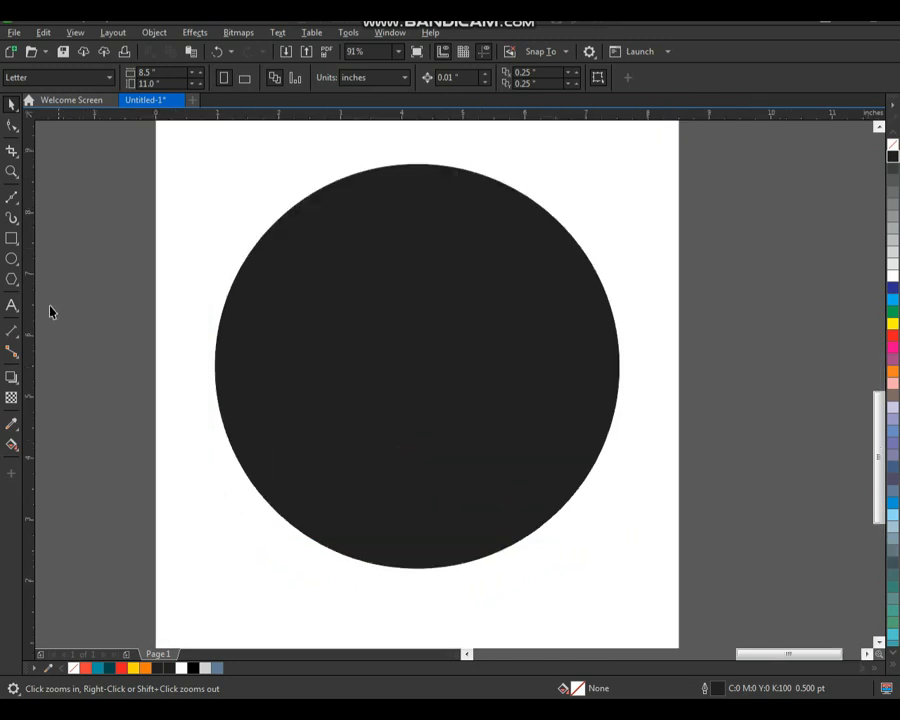
# Add the artistic text "P" beside the black circle and enlarge it to about 324 pt.
pyautogui.click(11, 258)
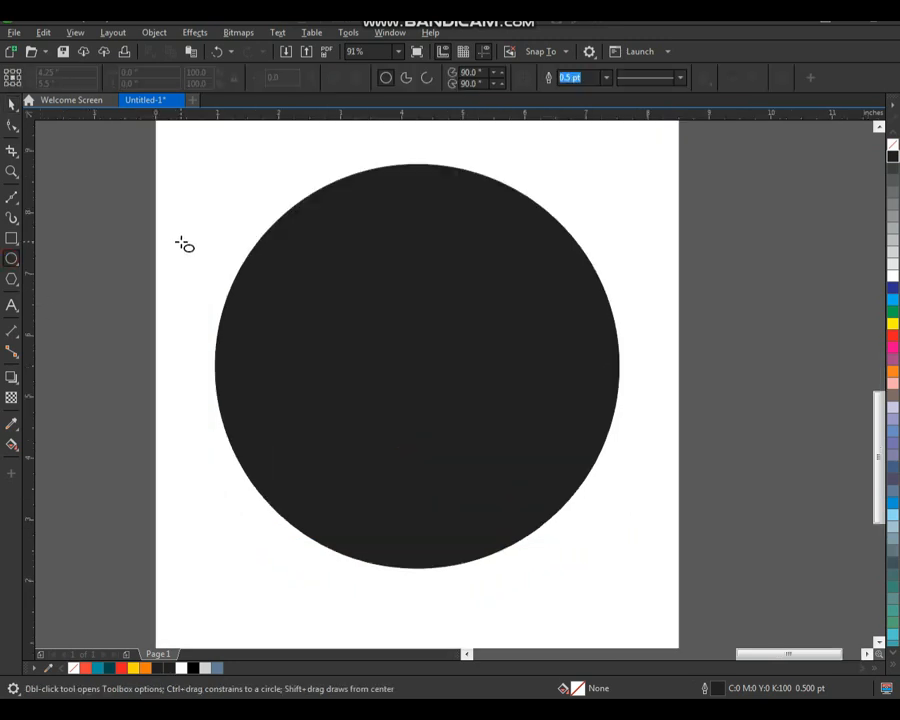
pyautogui.click(11, 305)
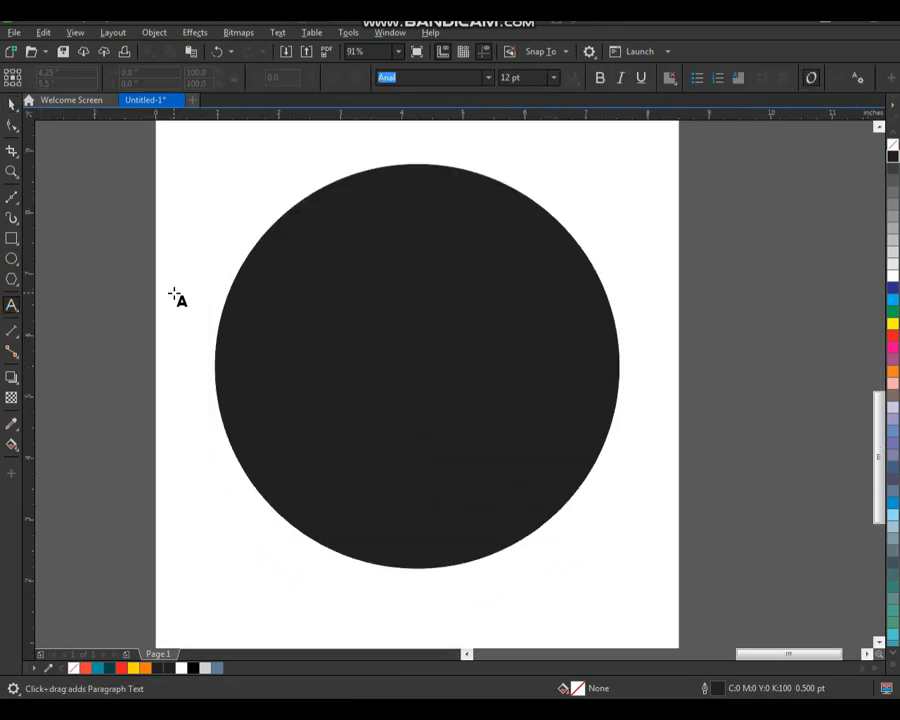
pyautogui.click(173, 293)
pyautogui.write('p')
pyautogui.hotkey('ctrl', 'space')
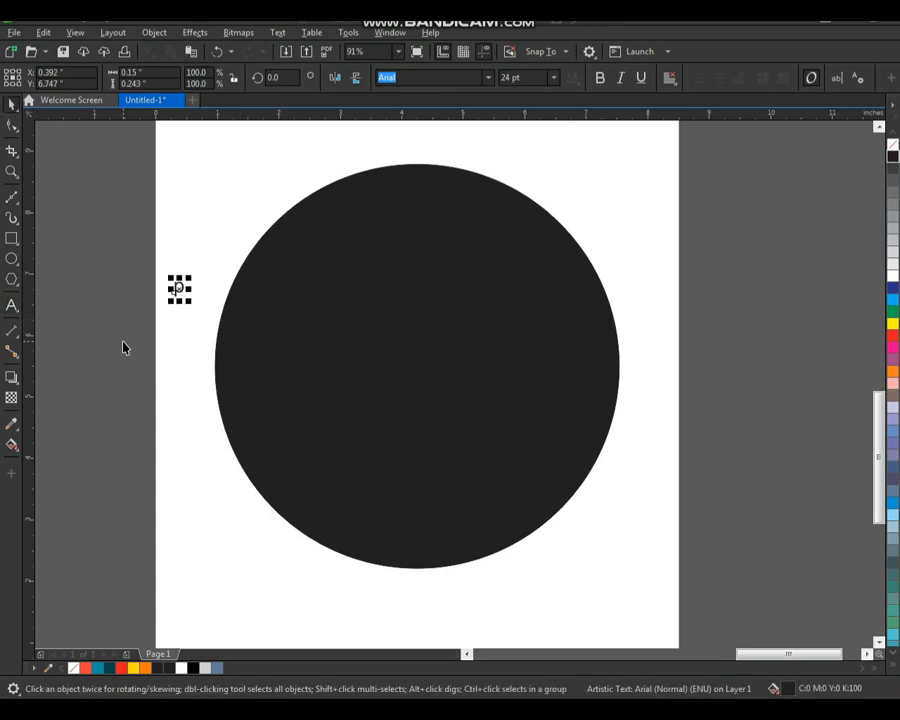
pyautogui.press('F8')
pyautogui.press('BackSpace')
pyautogui.hotkey('ctrl', 'space')
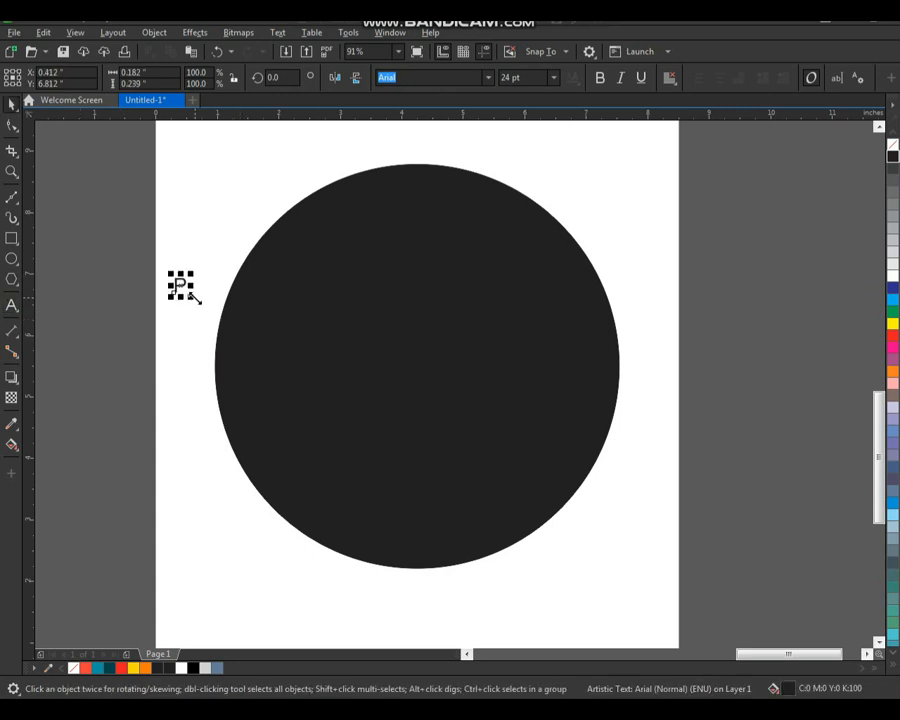
pyautogui.moveTo(193, 297); pyautogui.dragTo(331, 480)
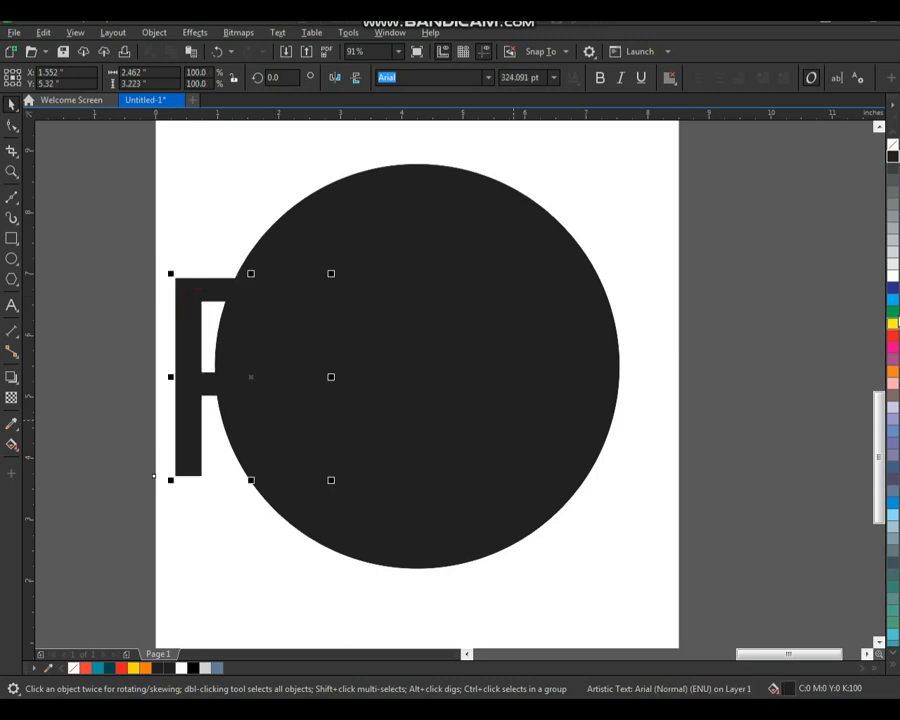
# Fill the letter P with yellow and set its font to Arial Black.
pyautogui.click(893, 325)
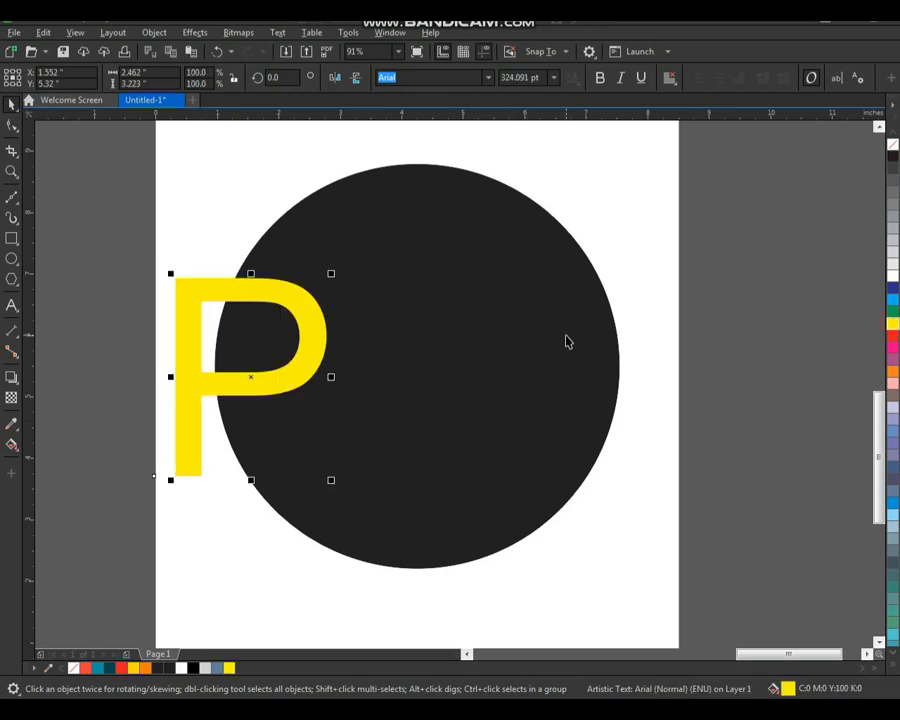
pyautogui.click(487, 80)
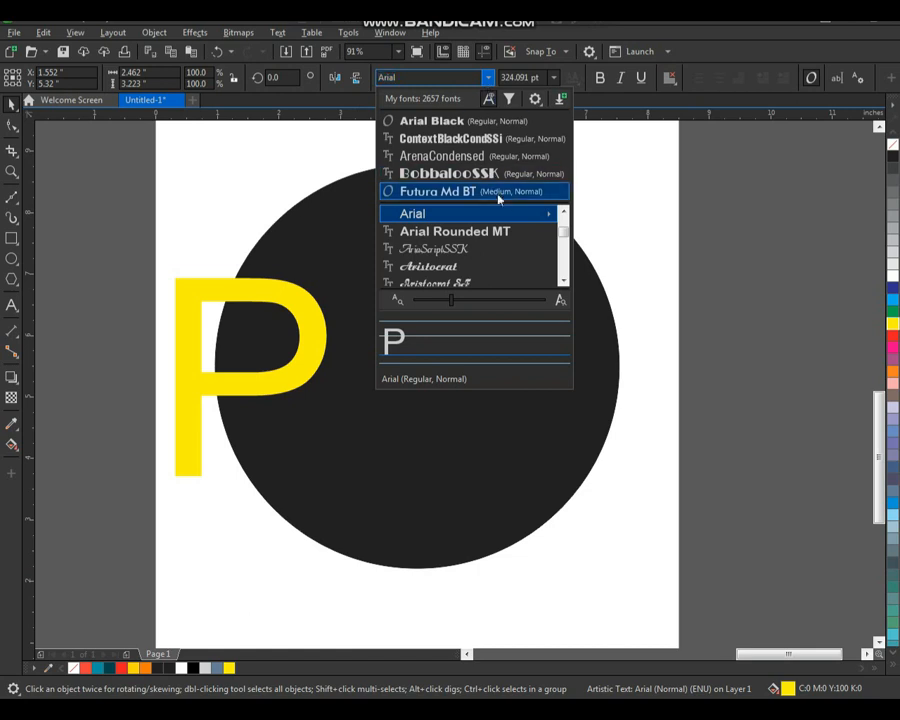
pyautogui.moveTo(533, 218)
pyautogui.click(600, 251)
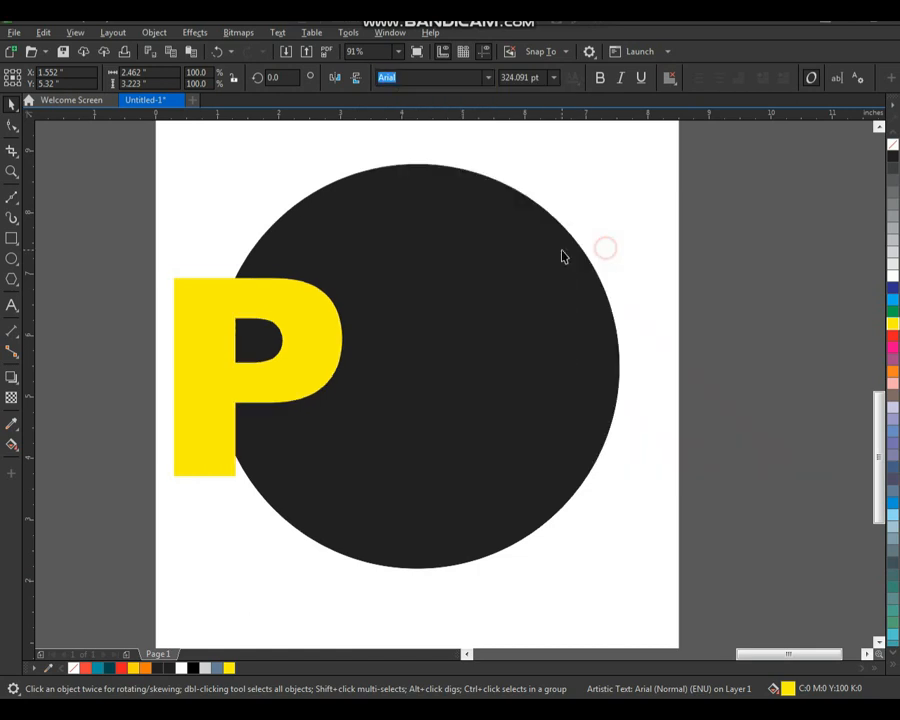
# Centre the letter P horizontally and vertically on the black circle.
pyautogui.keyDown('shift'); pyautogui.click(503, 300); pyautogui.keyUp('shift')
pyautogui.press('c')
pyautogui.press('e')
pyautogui.click(643, 211)
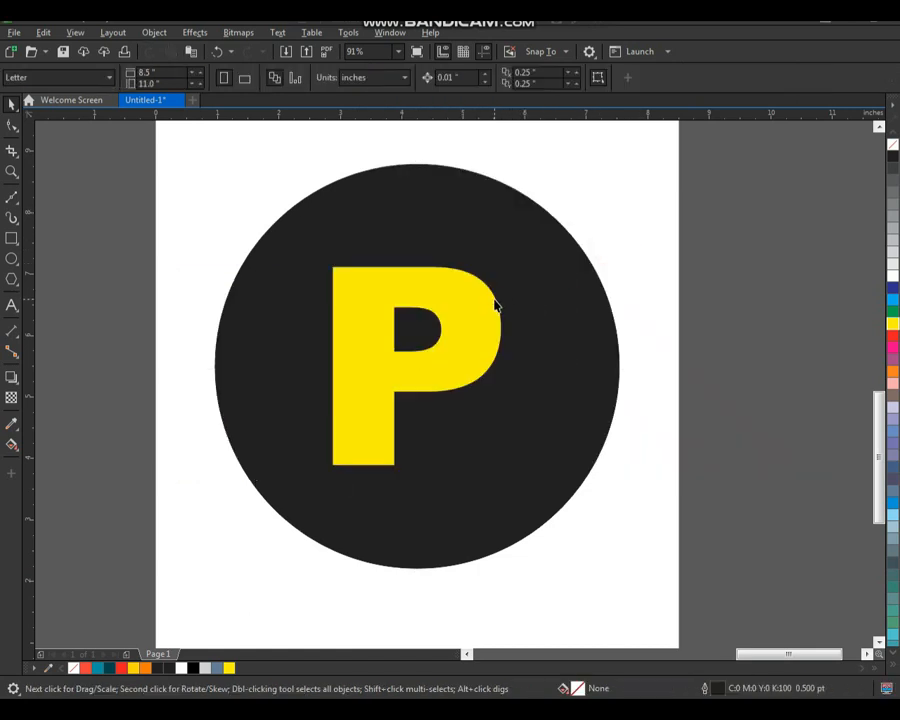
# Enlarge the P to about 421 pt and shift it slightly to the right inside the circle.
pyautogui.moveTo(495, 301); pyautogui.dragTo(553, 234)
pyautogui.click(507, 307)
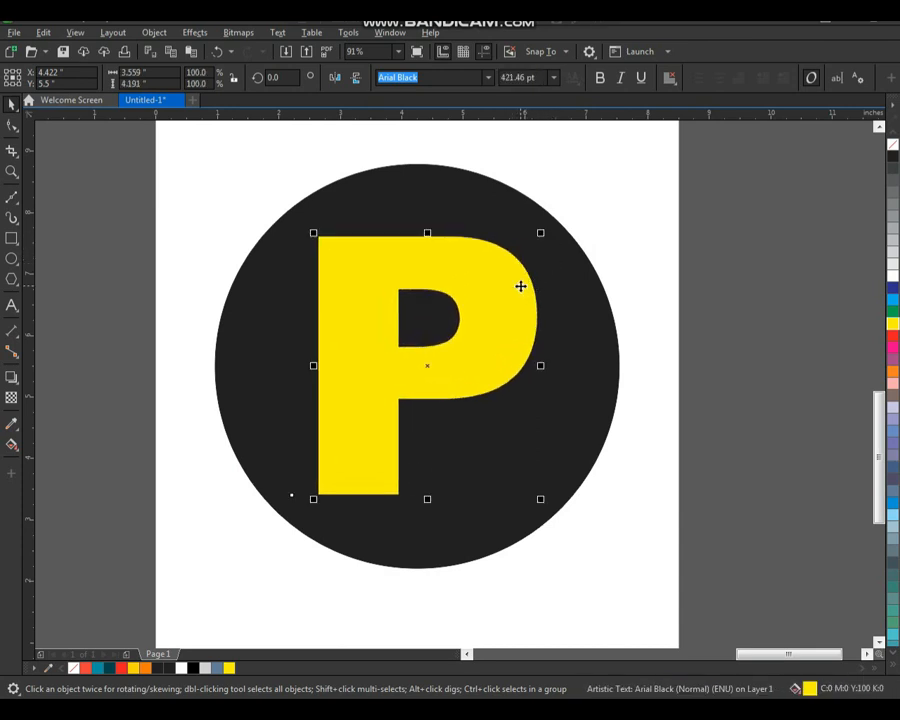
pyautogui.moveTo(516, 286); pyautogui.dragTo(524, 287)
pyautogui.click(600, 242)
# Convert the yellow letter P to curves.
pyautogui.click(509, 306)
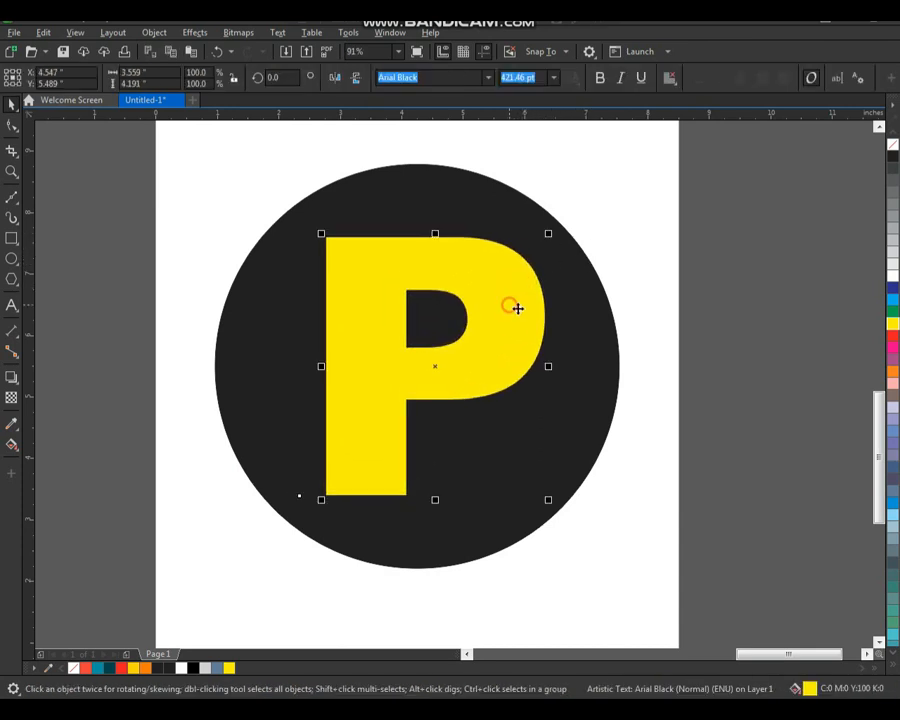
pyautogui.hotkey('ctrl', 'q')
pyautogui.click(653, 240)
# Draw a closed four-point Bézier shape from the P's upper-left corner down to the bowl's lower edge and up beside the counter.
pyautogui.scroll(-2, 504, 308)
pyautogui.press('F2')
pyautogui.moveTo(387, 244); pyautogui.dragTo(538, 442)
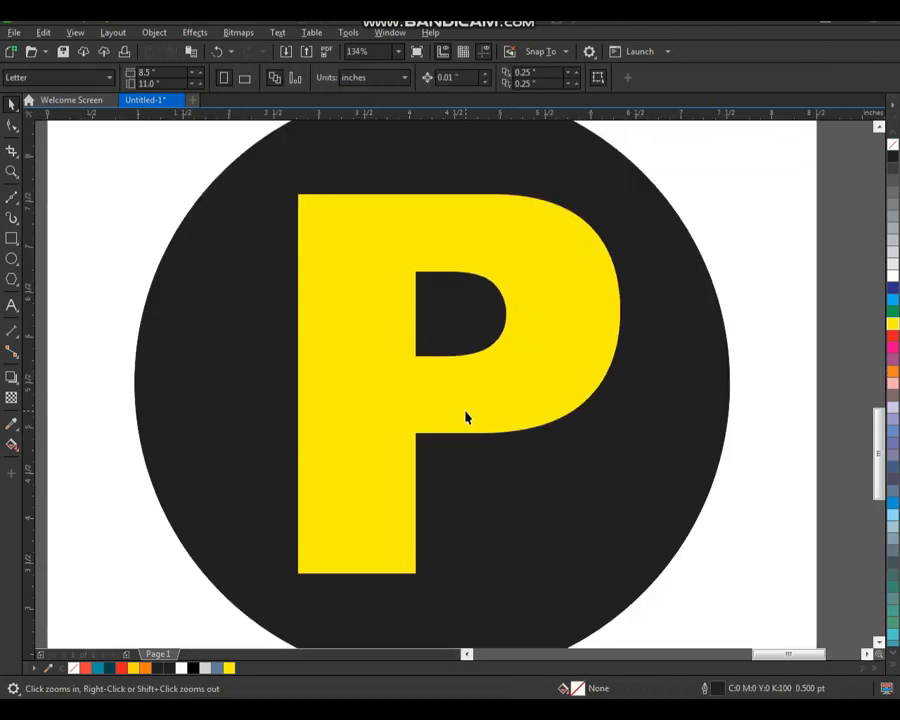
pyautogui.click(12, 198)
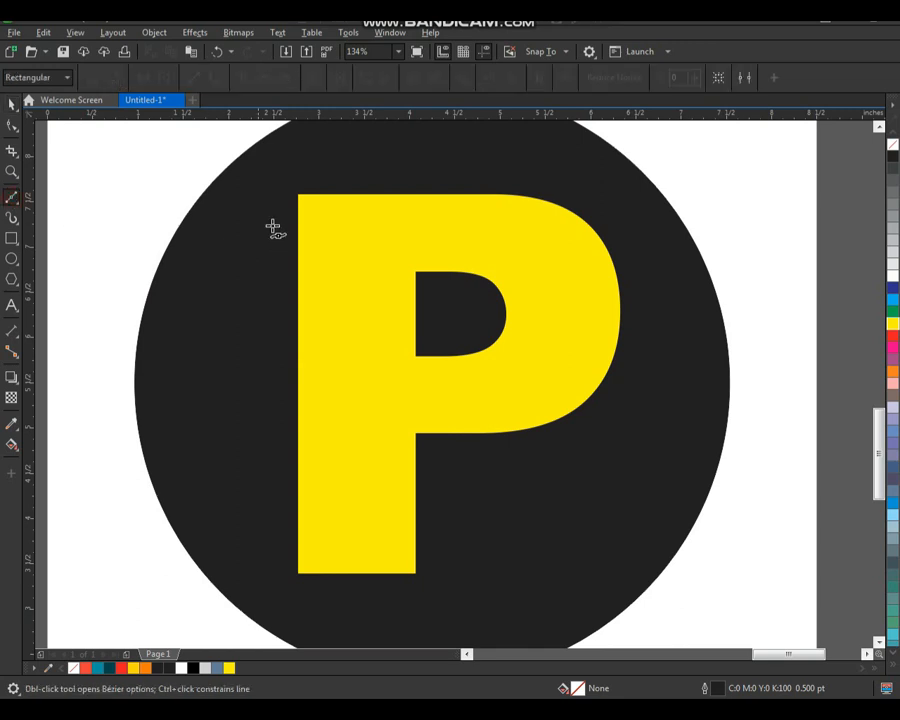
pyautogui.click(298, 194)
pyautogui.click(413, 407)
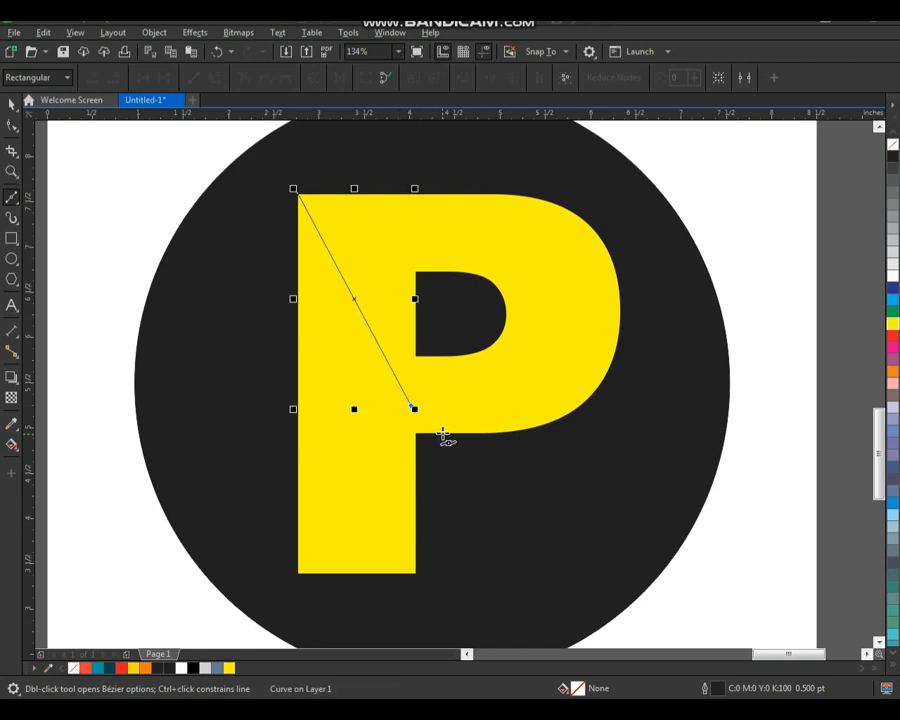
pyautogui.click(444, 432)
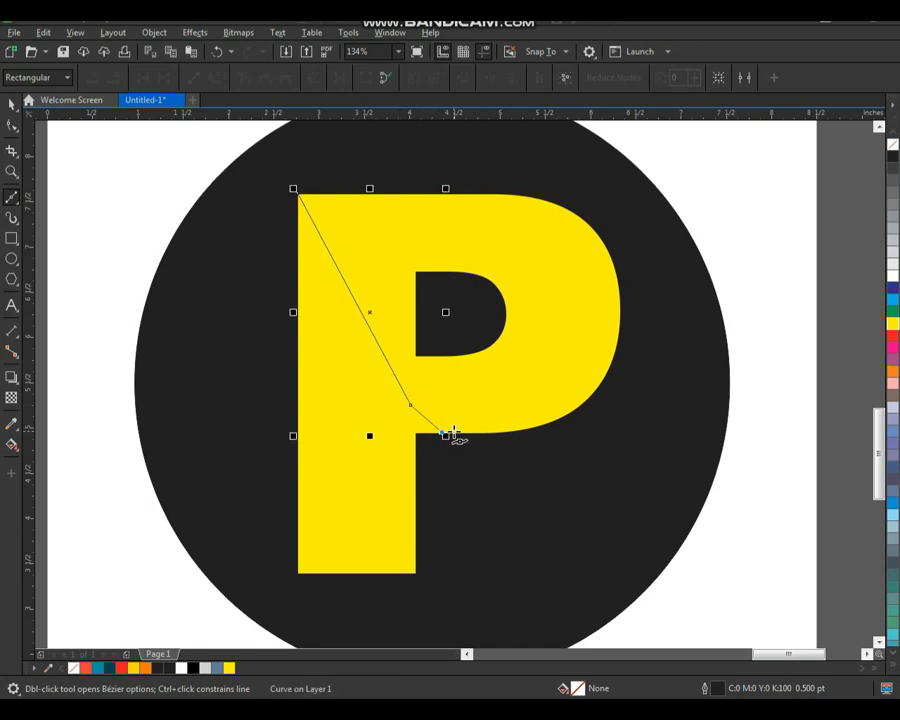
pyautogui.click(512, 340)
pyautogui.press('space')
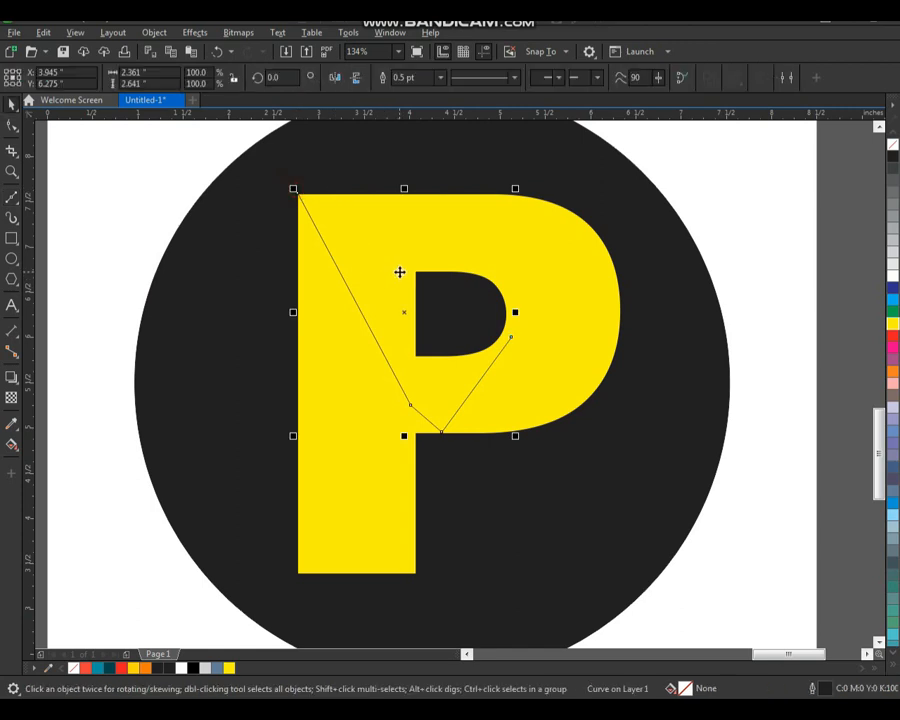
pyautogui.click(680, 80)
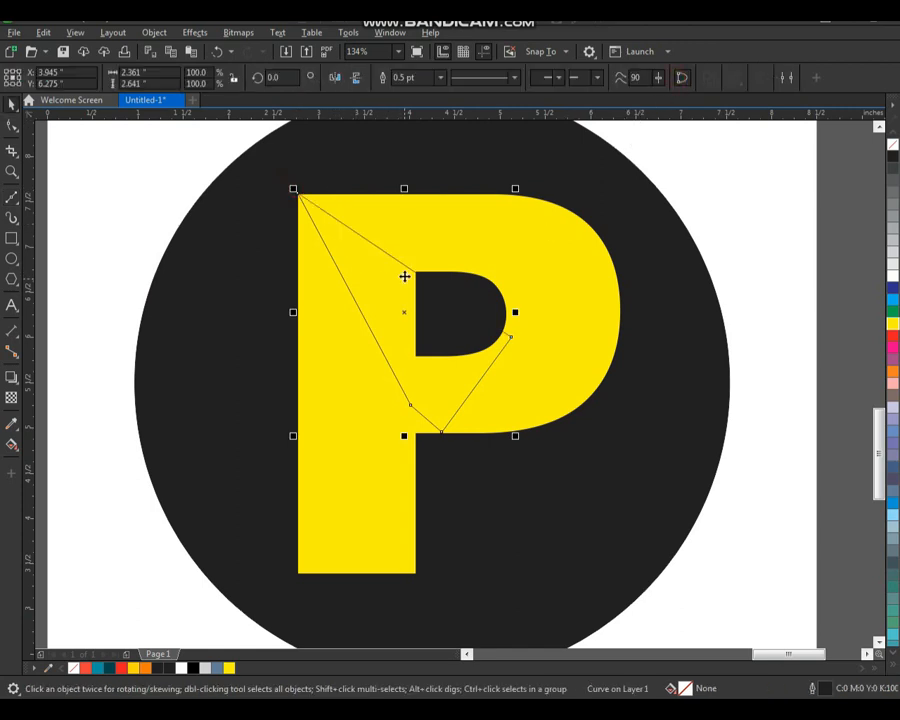
# Make the new shape's segments curved, bow its short lower segment outward and adjust the lowest node at the bowl's lower edge.
pyautogui.press('F10')
pyautogui.moveTo(267, 171); pyautogui.dragTo(518, 452)
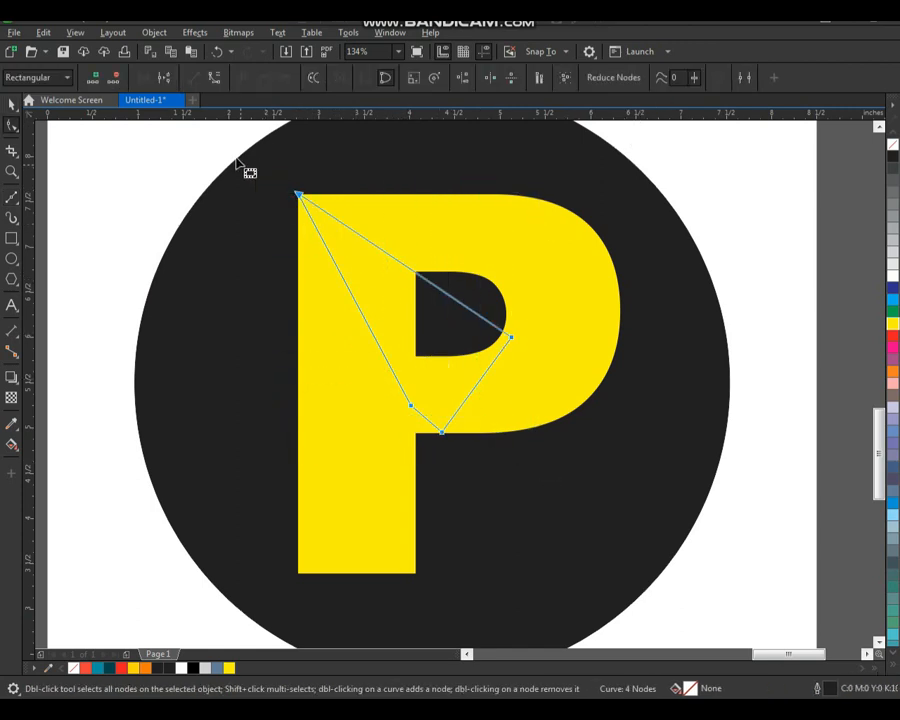
pyautogui.press('z')
pyautogui.click(420, 422)
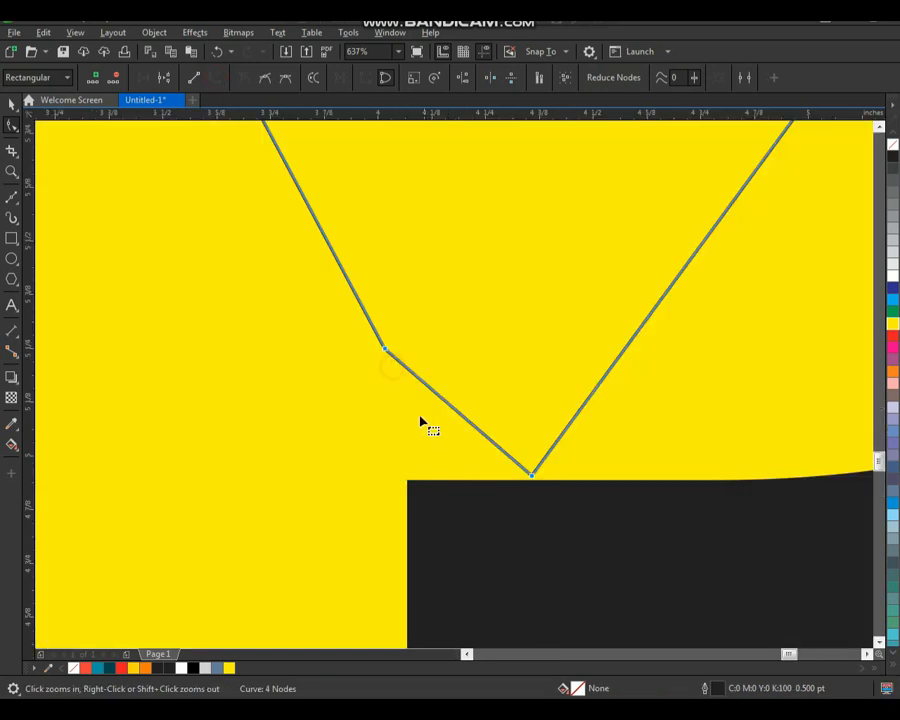
pyautogui.moveTo(435, 397); pyautogui.dragTo(432, 418)
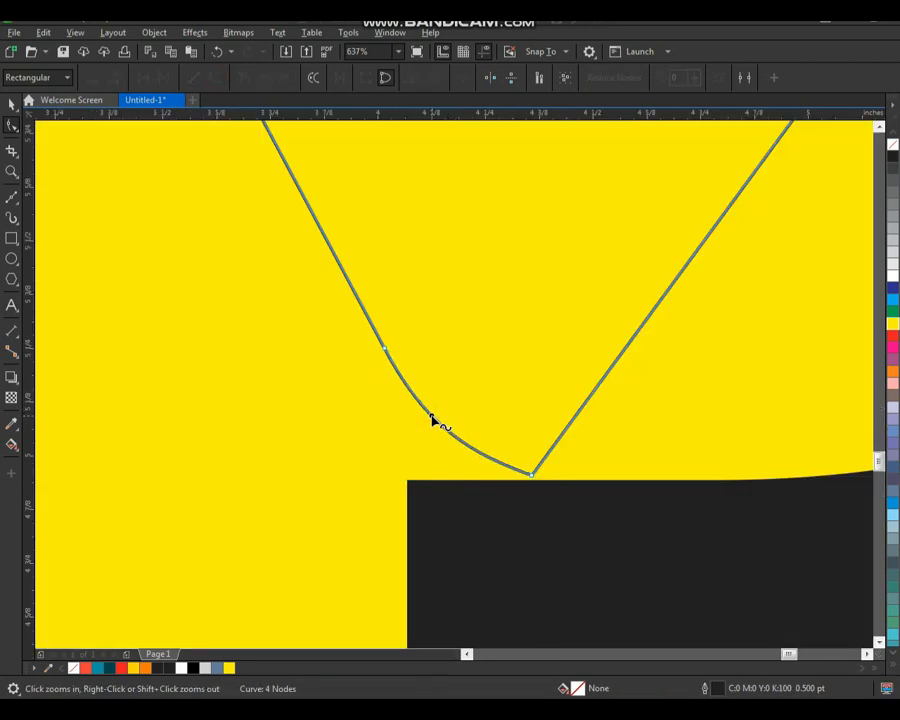
pyautogui.moveTo(531, 474); pyautogui.dragTo(532, 520)
# Bend the shape's lower-right segment deeply inward to form a concave edge between its two tips.
pyautogui.scroll(-2, 463, 507)
pyautogui.press('z')
pyautogui.moveTo(312, 237); pyautogui.dragTo(568, 514)
pyautogui.click(548, 490)
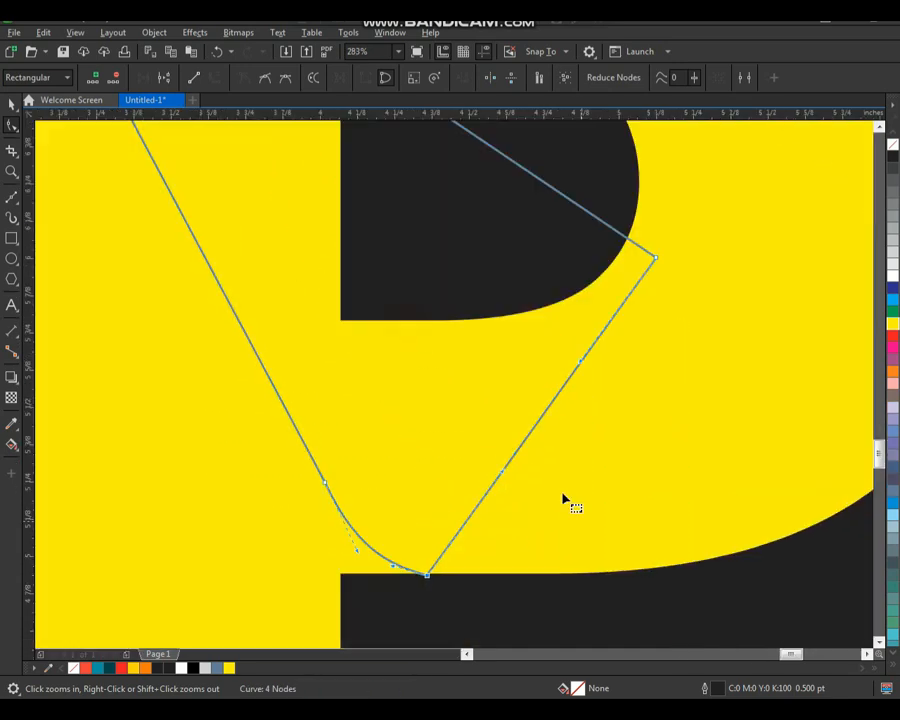
pyautogui.moveTo(540, 430); pyautogui.dragTo(437, 348)
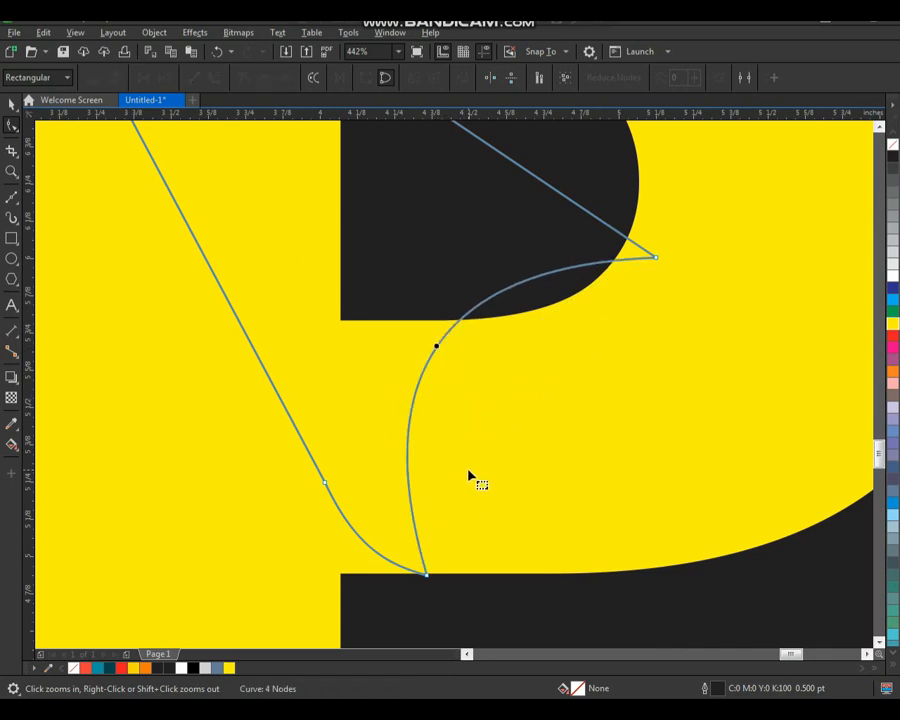
pyautogui.scroll(-2, 482, 416)
pyautogui.press('F2')
pyautogui.scroll(-2, 411, 364)
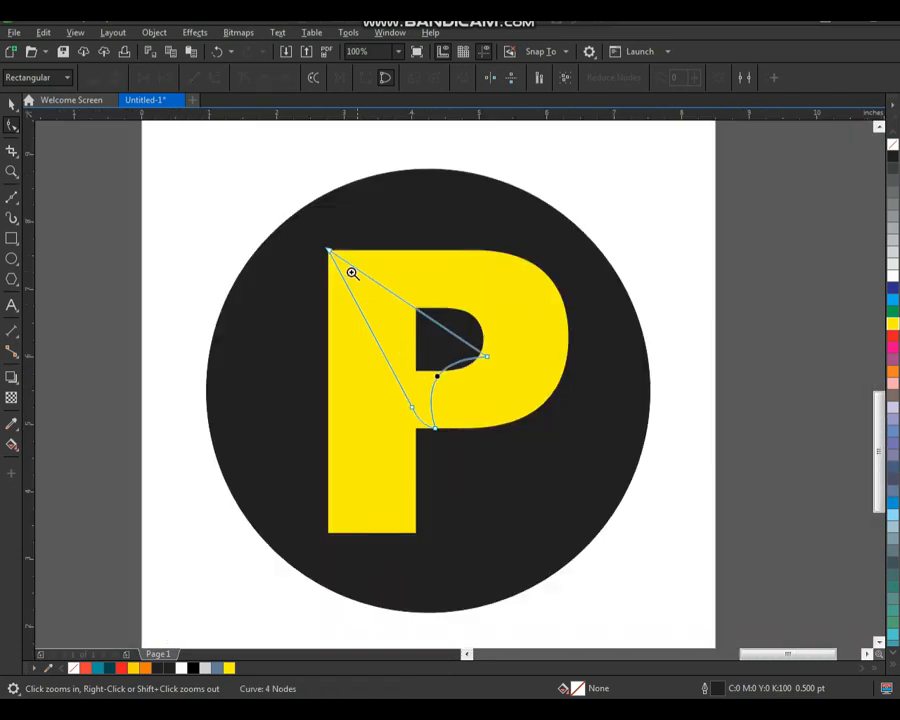
pyautogui.moveTo(298, 221); pyautogui.dragTo(550, 477)
pyautogui.press('space')
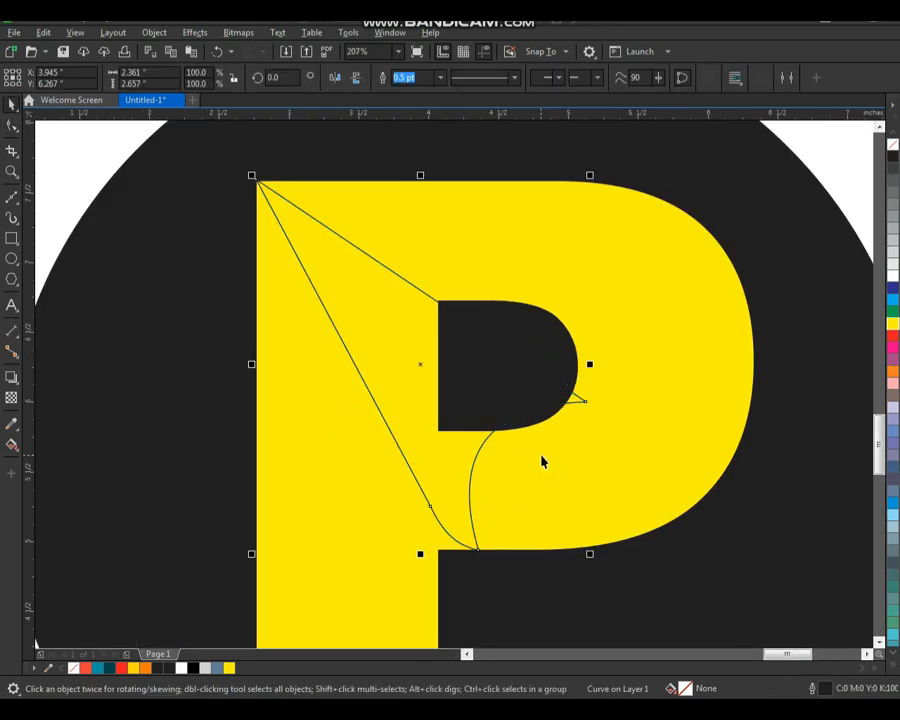
# Fill the pointed shape with light grey (20% black).
pyautogui.hotkey('ctrl', 'z')
pyautogui.click(893, 252)
pyautogui.press('F2')
pyautogui.scroll(-2, 291, 235)
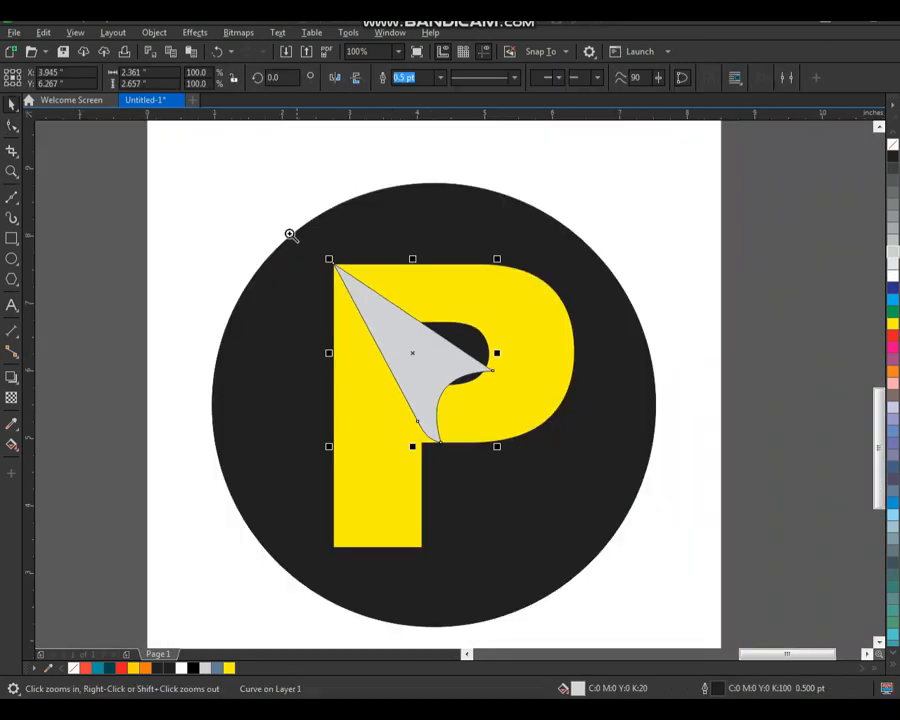
pyautogui.moveTo(285, 229); pyautogui.dragTo(621, 518)
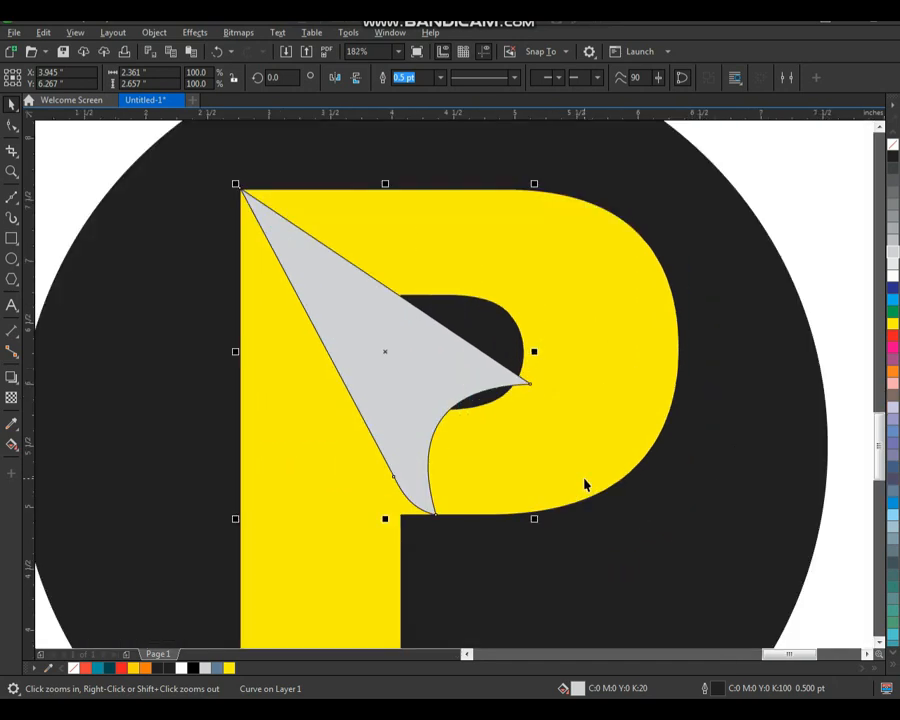
pyautogui.click(691, 283)
pyautogui.click(394, 325)
pyautogui.press('F2')
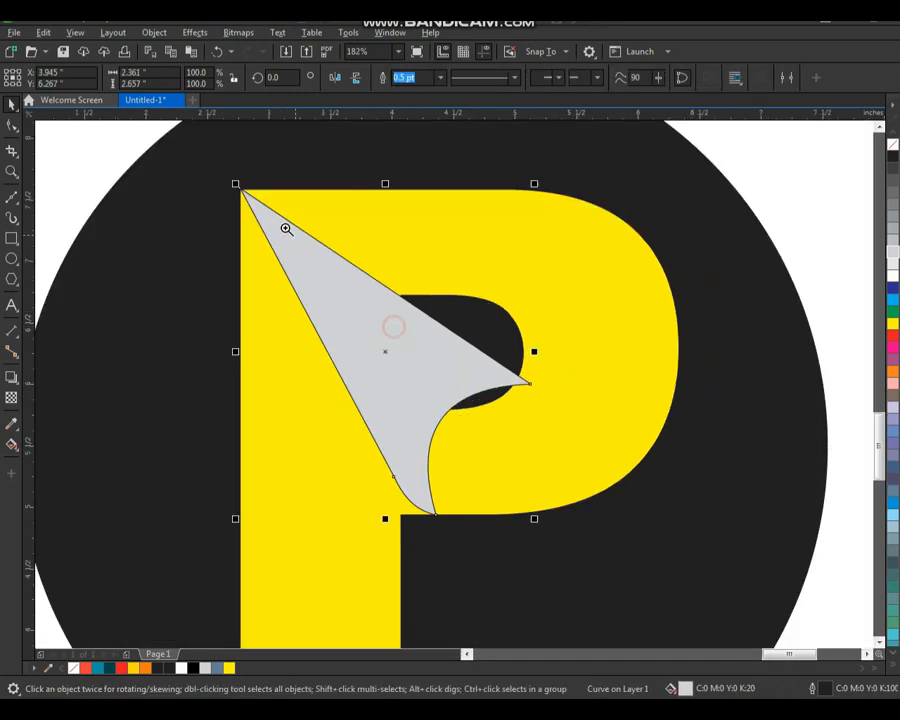
pyautogui.moveTo(232, 183); pyautogui.dragTo(812, 664)
pyautogui.scroll(-3, 290, 234)
pyautogui.press('F2')
pyautogui.scroll(-1, 520, 450)
# Draw an open three-point Bézier line from the P's upper-left corner through the grey shape's interior to its lowest tip.
pyautogui.press('F2')
pyautogui.moveTo(338, 286); pyautogui.dragTo(706, 593)
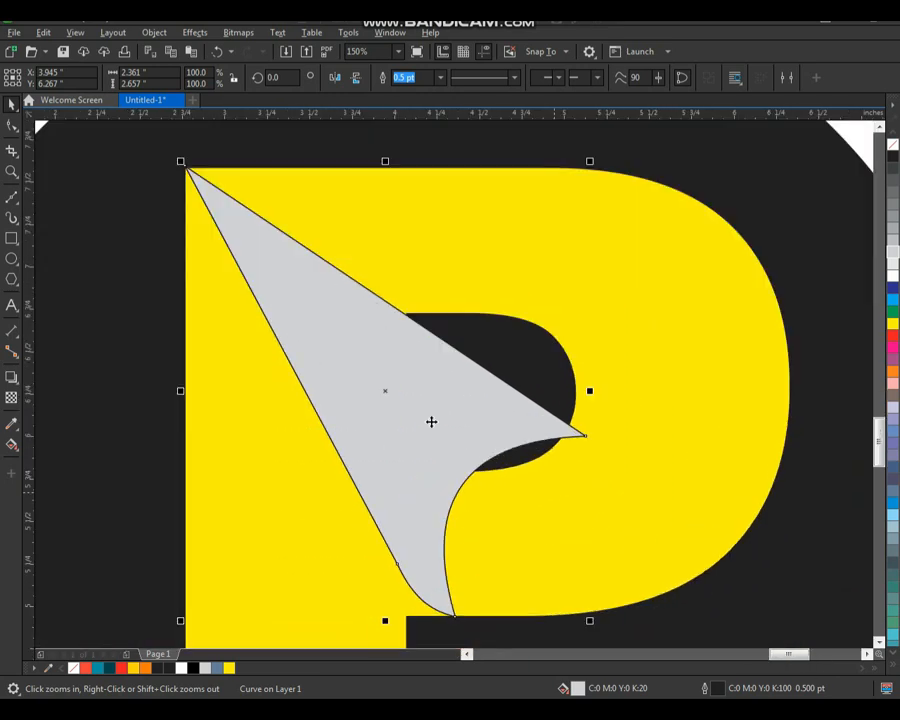
pyautogui.click(11, 201)
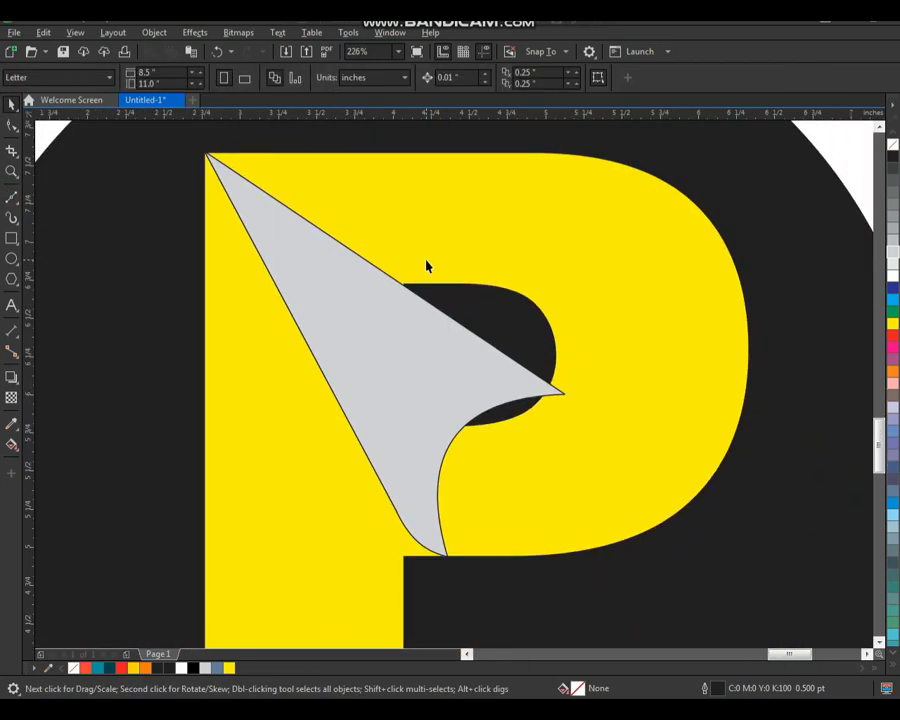
pyautogui.press('F7')
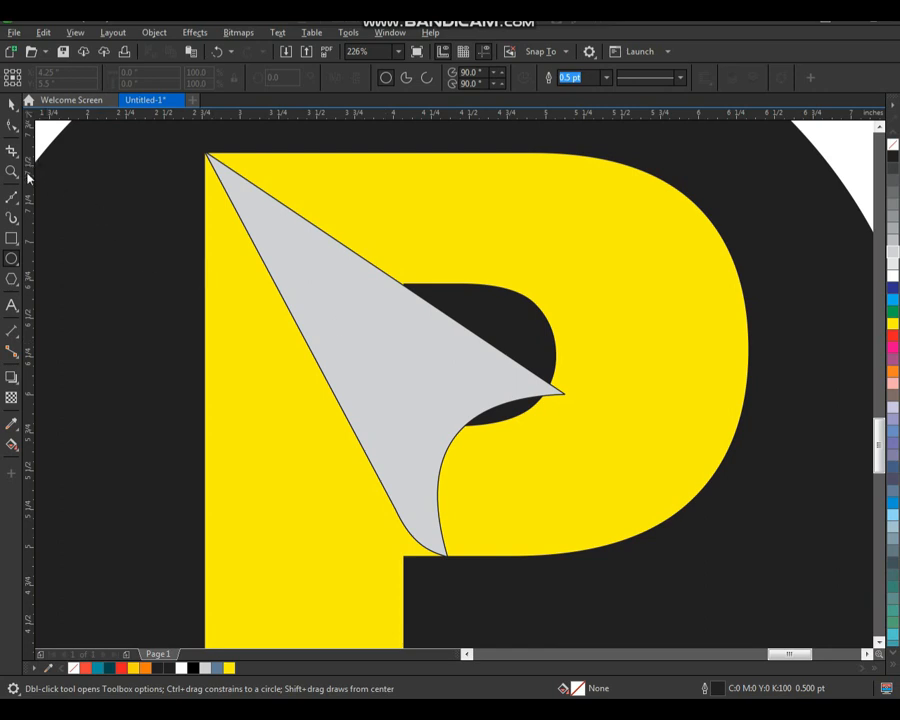
pyautogui.click(13, 198)
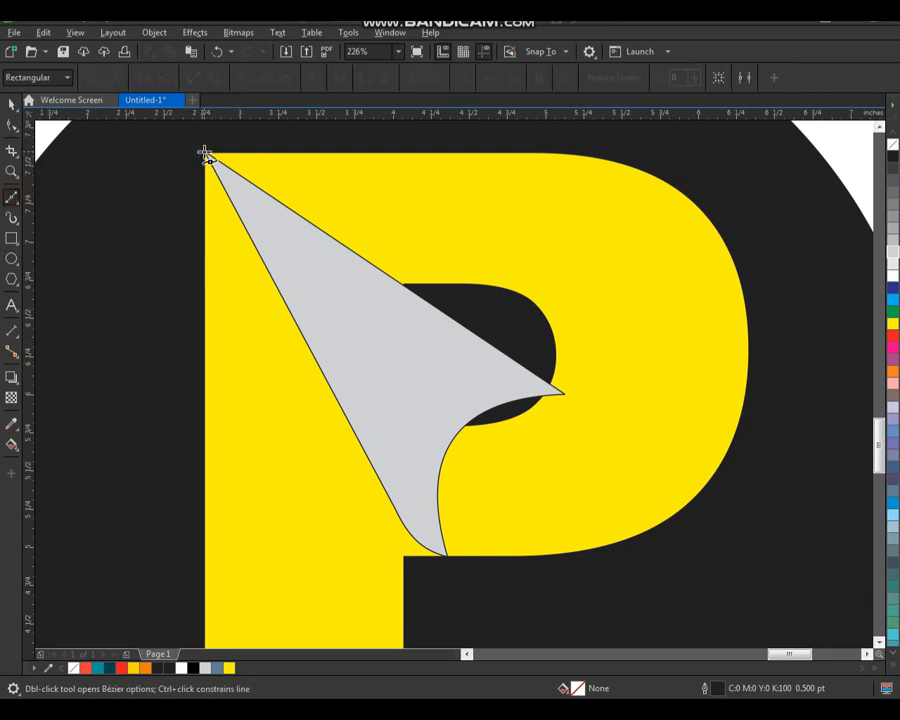
pyautogui.click(203, 152)
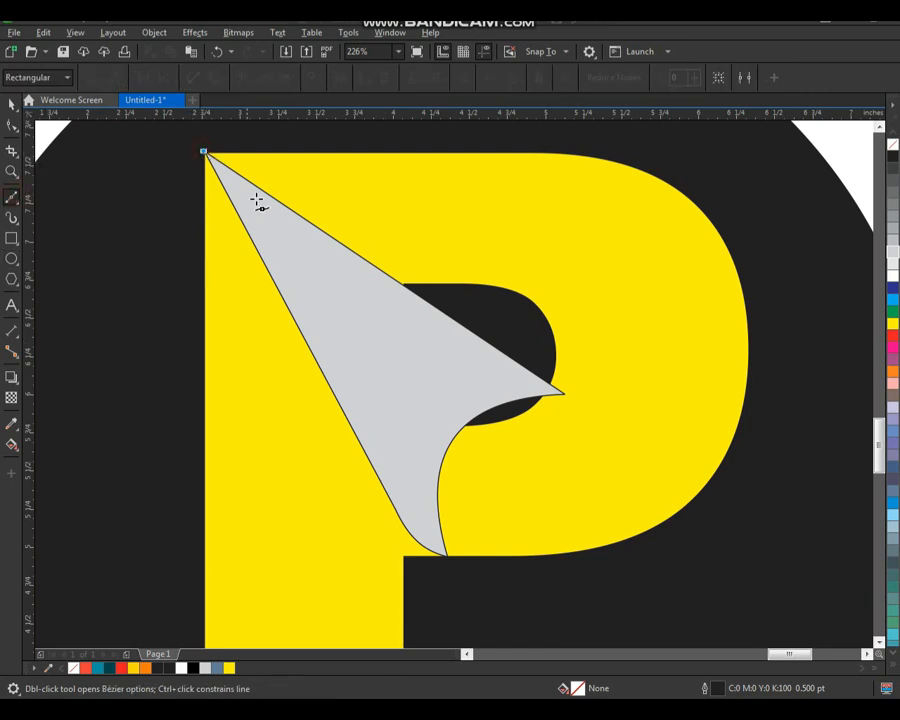
pyautogui.click(456, 368)
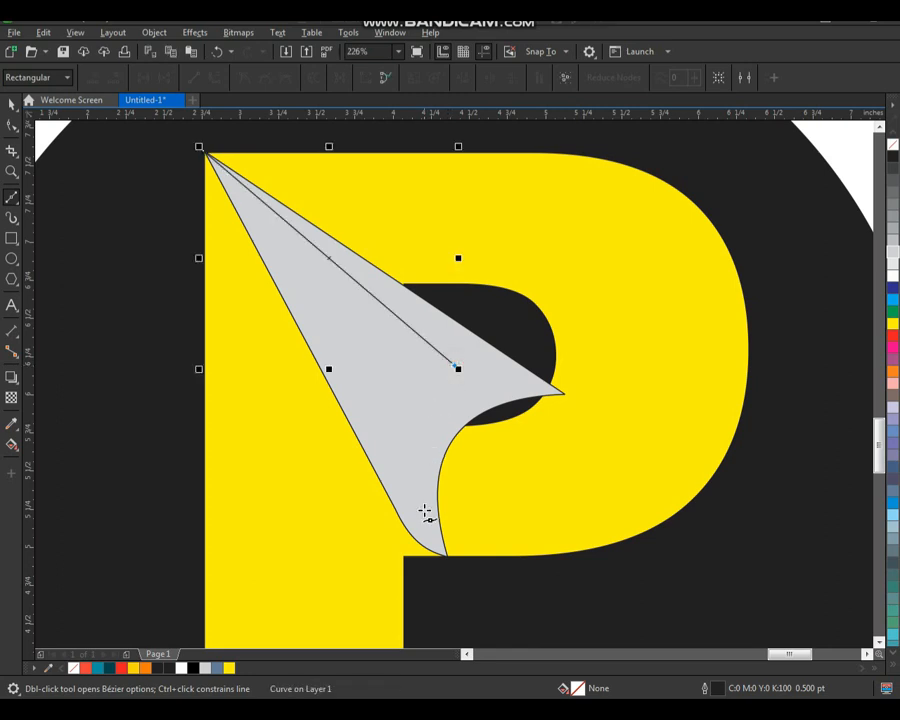
pyautogui.click(446, 558)
pyautogui.press('space')
# Make the inner line's segments curved and bow its lower segment leftward to follow the grey shape's concave edge.
pyautogui.press('F10')
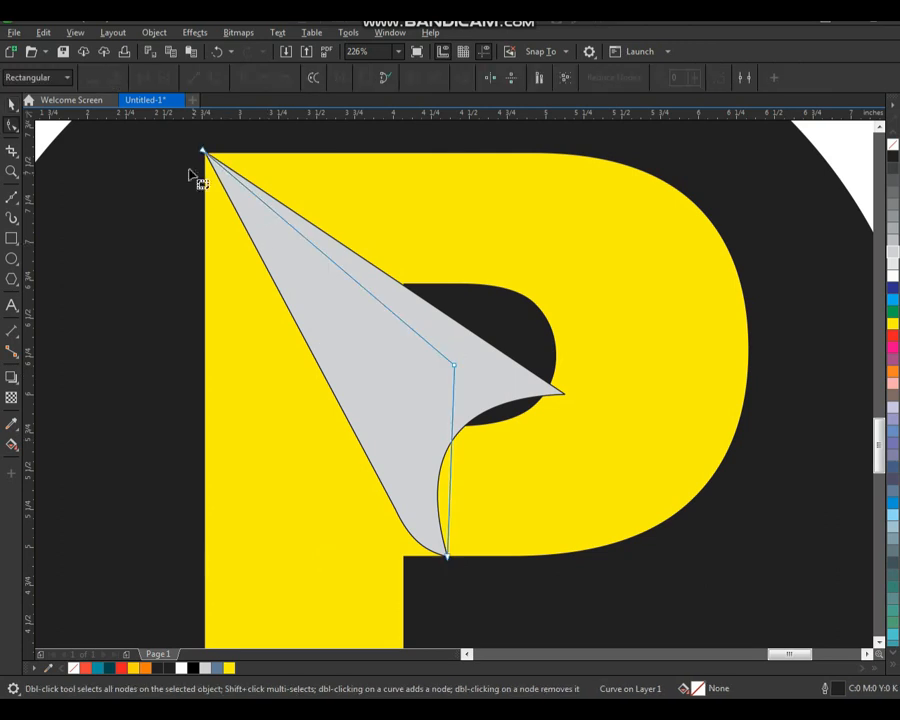
pyautogui.moveTo(180, 140); pyautogui.dragTo(538, 596)
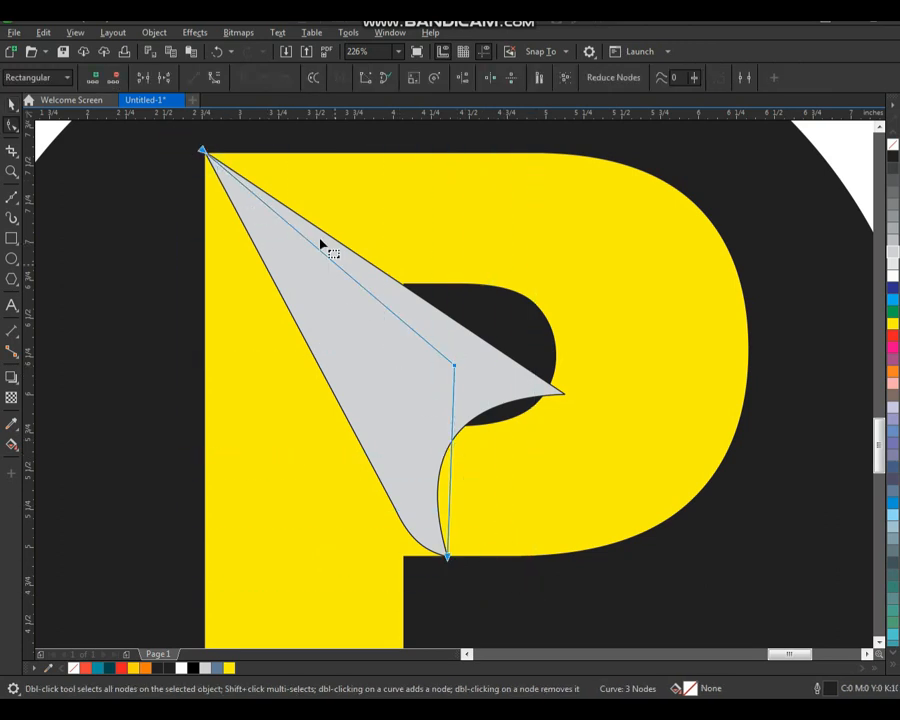
pyautogui.click(212, 80)
pyautogui.press('F2')
pyautogui.moveTo(362, 317); pyautogui.dragTo(528, 603)
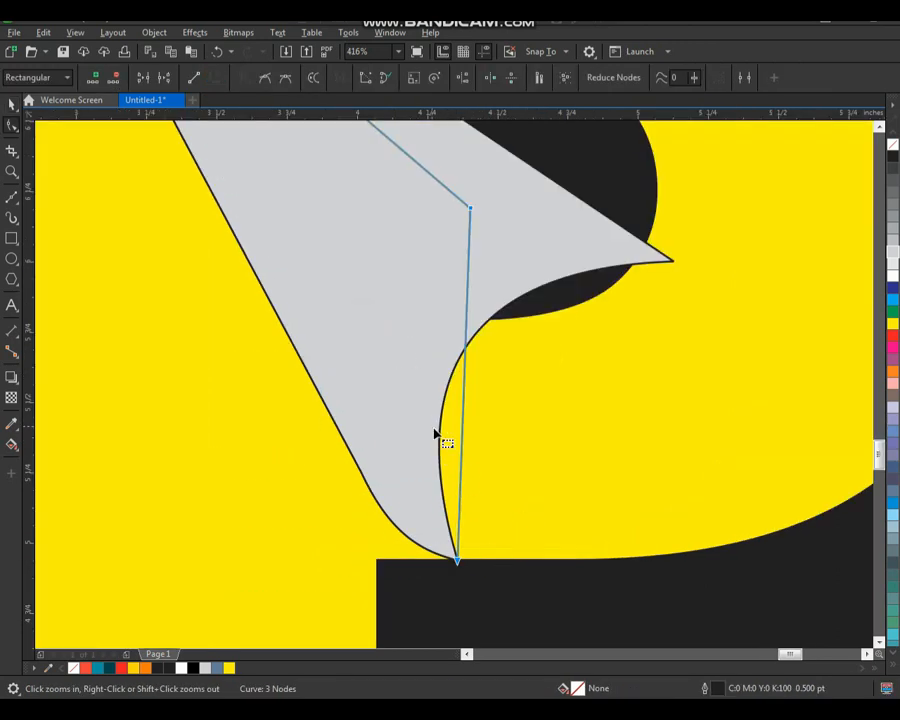
pyautogui.moveTo(463, 432); pyautogui.dragTo(412, 428)
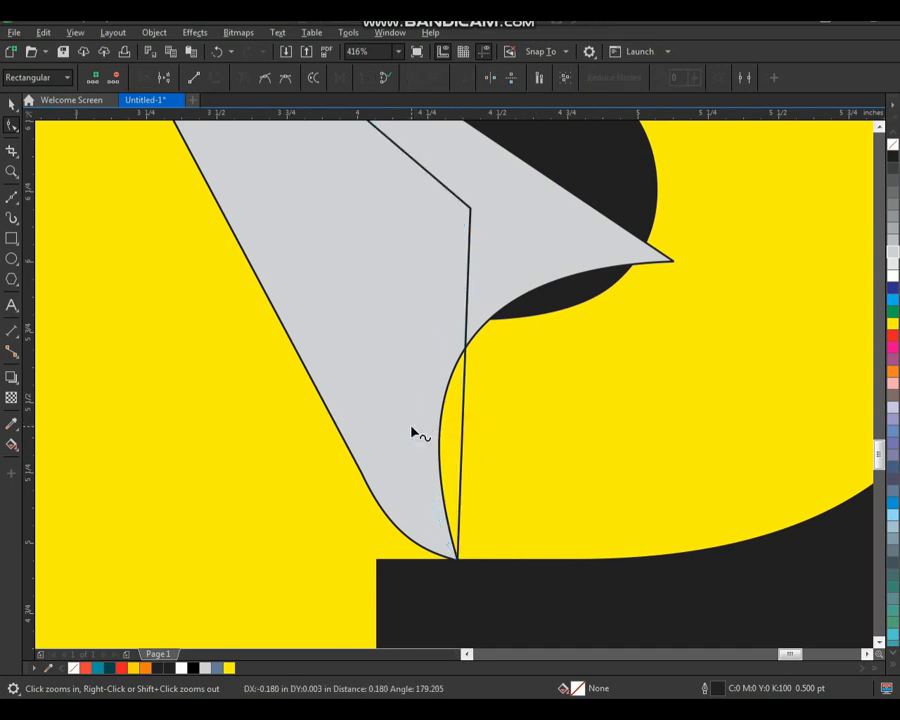
pyautogui.scroll(-2, 430, 425)
pyautogui.hotkey('shift', 'F4')
pyautogui.moveTo(333, 261); pyautogui.dragTo(550, 474)
pyautogui.press('space')
pyautogui.click(518, 317)
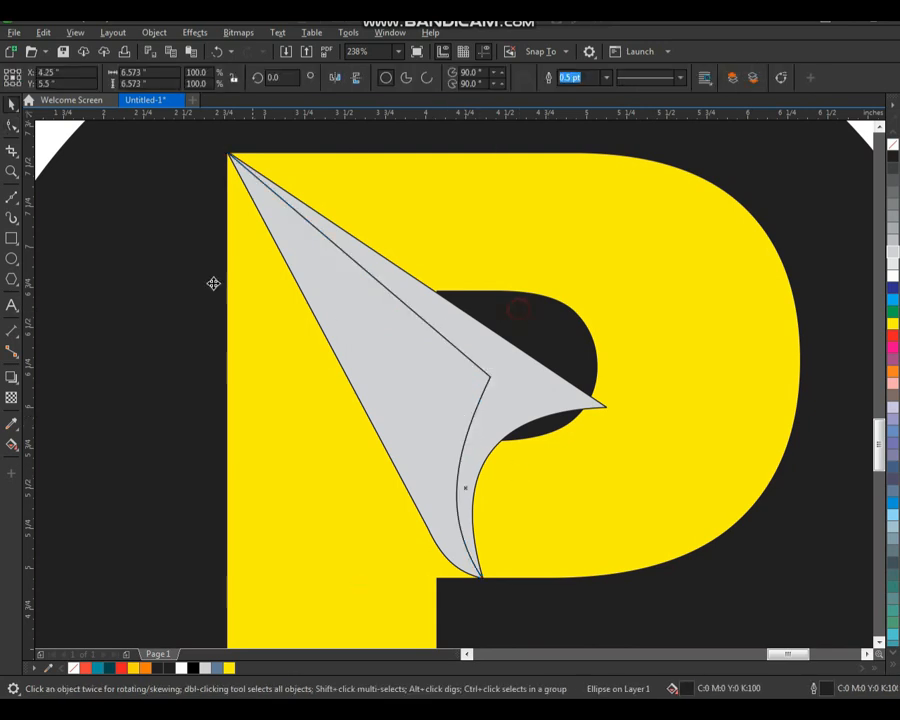
# Draw a second open three-point Bézier line from the P's upper-left corner, through the grey area left of the first line, to the lowest tip.
pyautogui.click(12, 198)
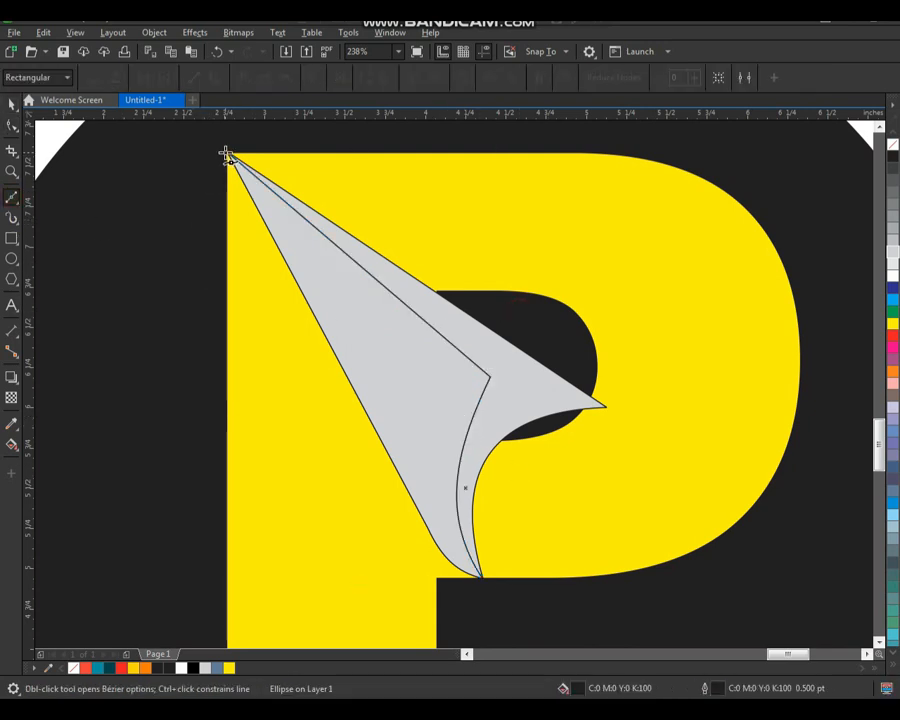
pyautogui.click(226, 155)
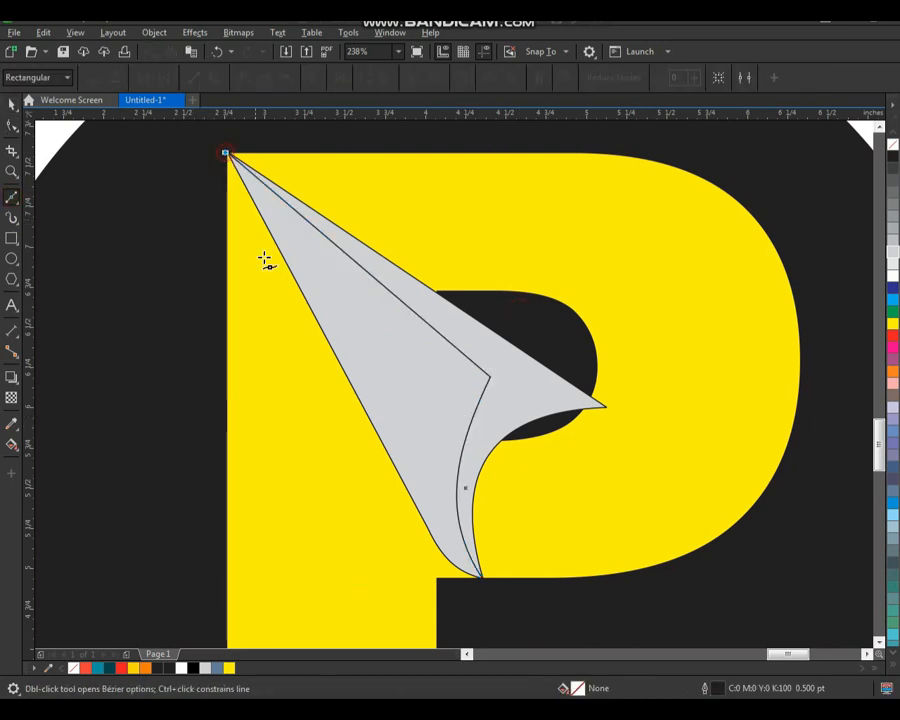
pyautogui.click(425, 376)
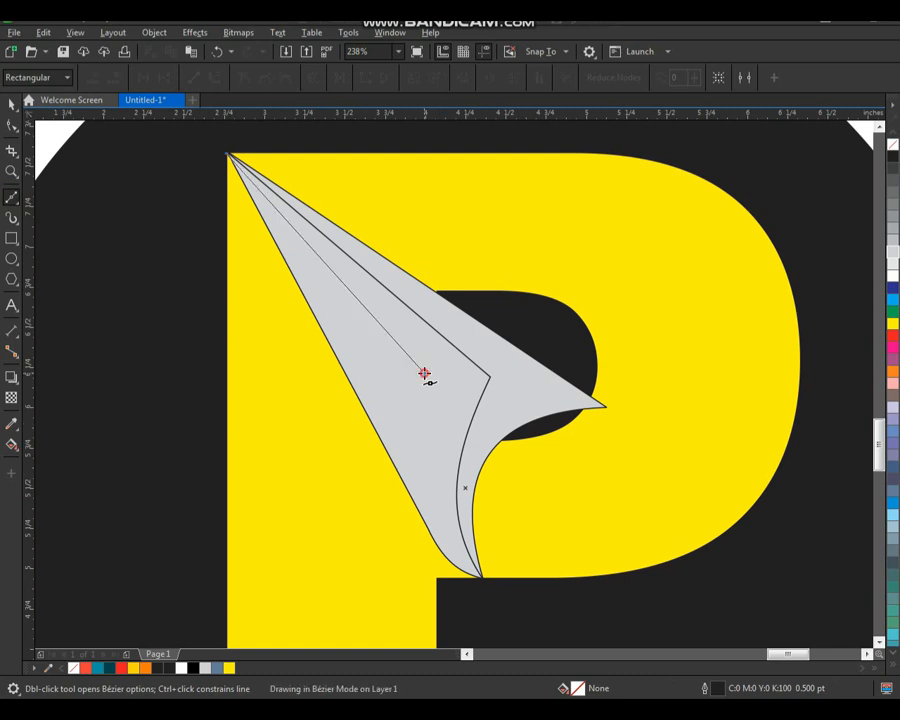
pyautogui.click(481, 577)
pyautogui.press('space')
# Make the second inner line's segments curved and bow its lower segment toward the grey shape's left edge.
pyautogui.press('F10')
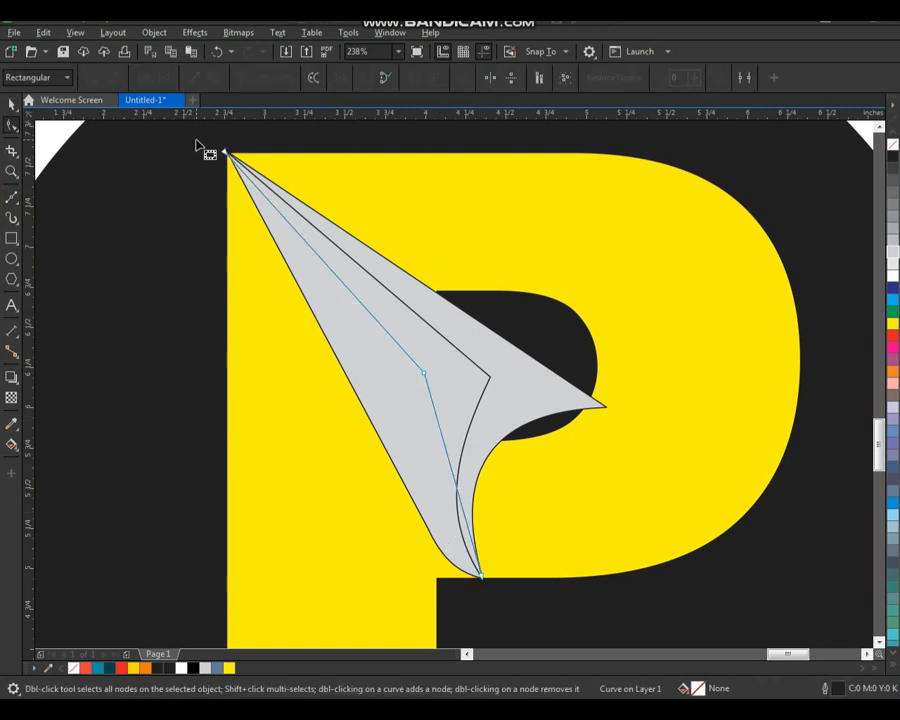
pyautogui.moveTo(197, 145); pyautogui.dragTo(367, 397)
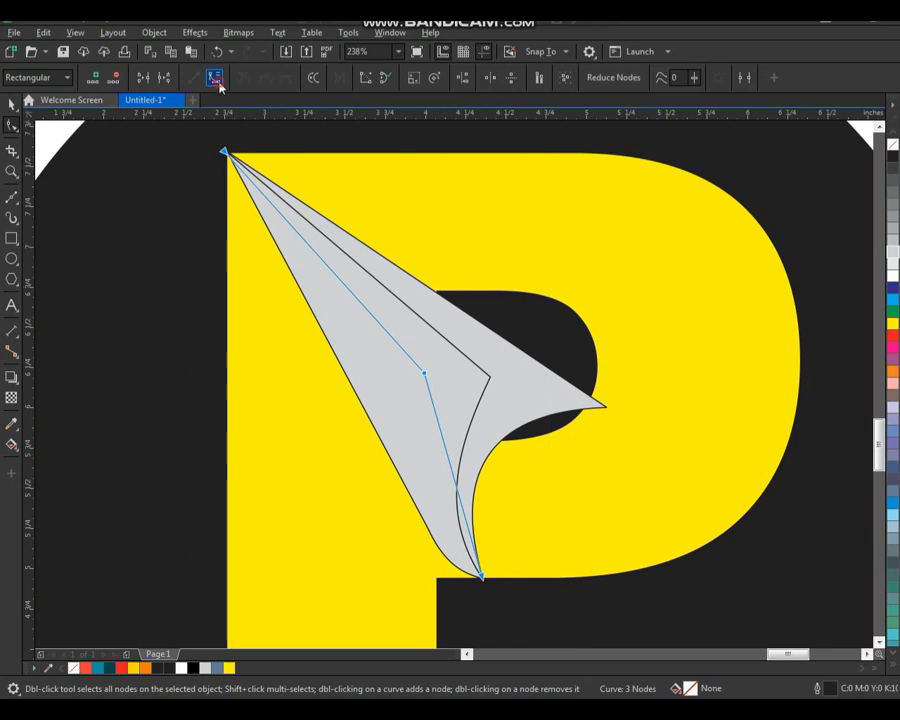
pyautogui.press('F2')
pyautogui.moveTo(341, 311); pyautogui.dragTo(516, 603)
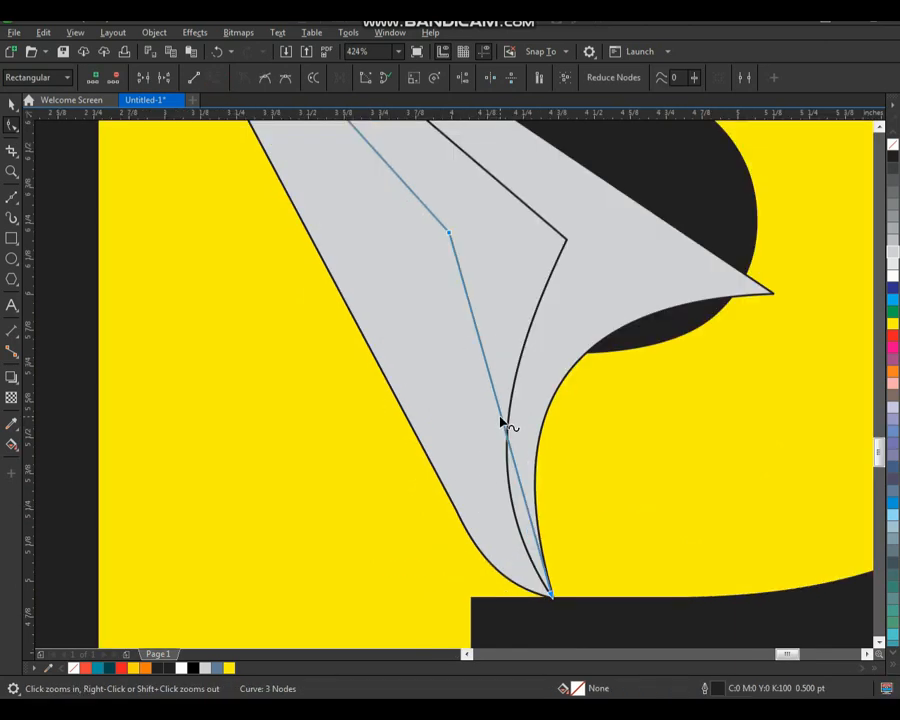
pyautogui.moveTo(500, 422); pyautogui.dragTo(466, 465)
pyautogui.scroll(-4, 468, 464)
pyautogui.scroll(3, 500, 335)
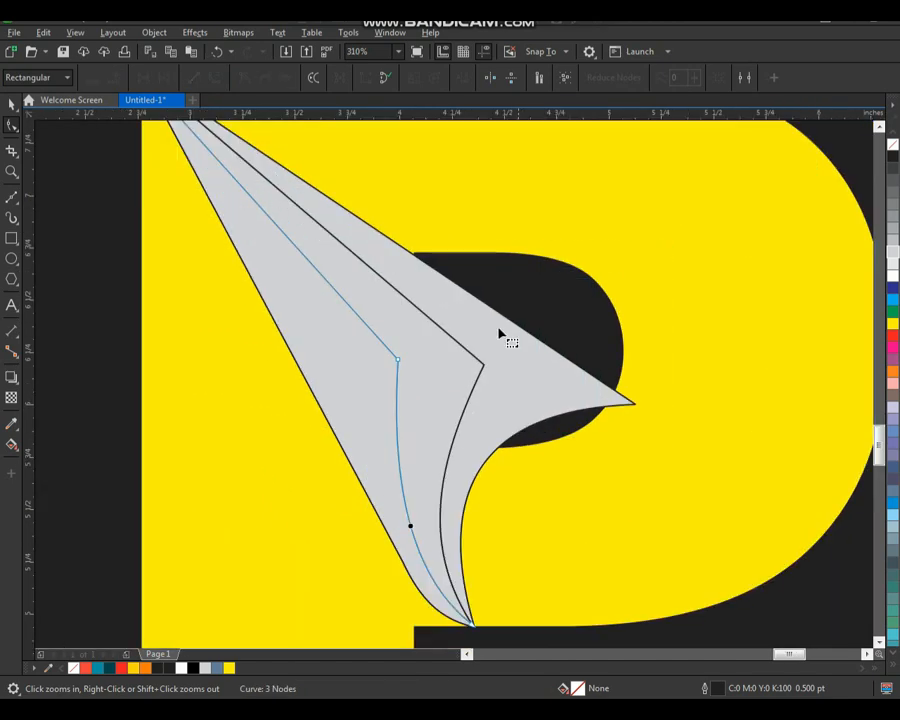
# Examine the two fold lines inside the grey shape in relation to the whole letter P.
pyautogui.press('F3')
pyautogui.press('F2')
pyautogui.moveTo(245, 165); pyautogui.dragTo(690, 540)
pyautogui.press('space')
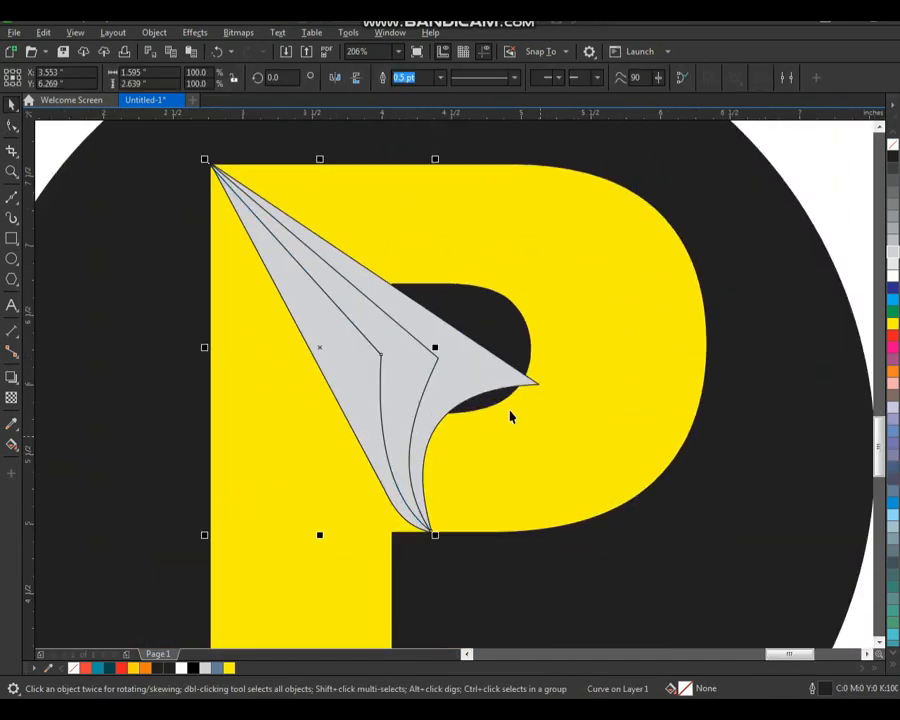
pyautogui.click(508, 255)
pyautogui.press('F3')
pyautogui.press('F2')
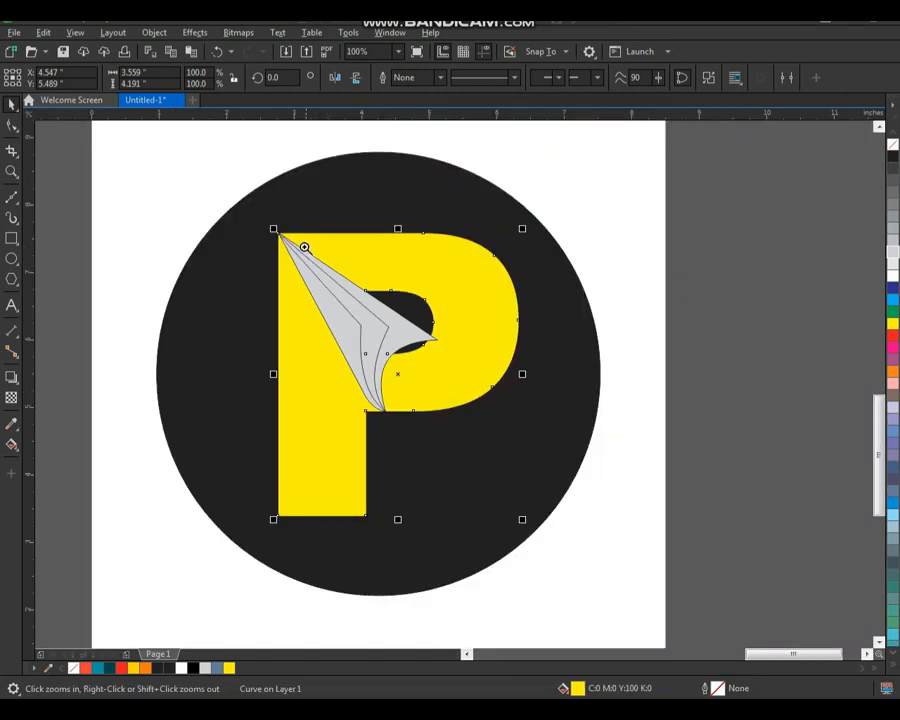
pyautogui.moveTo(215, 188); pyautogui.dragTo(588, 550)
pyautogui.press('space')
pyautogui.click(665, 426)
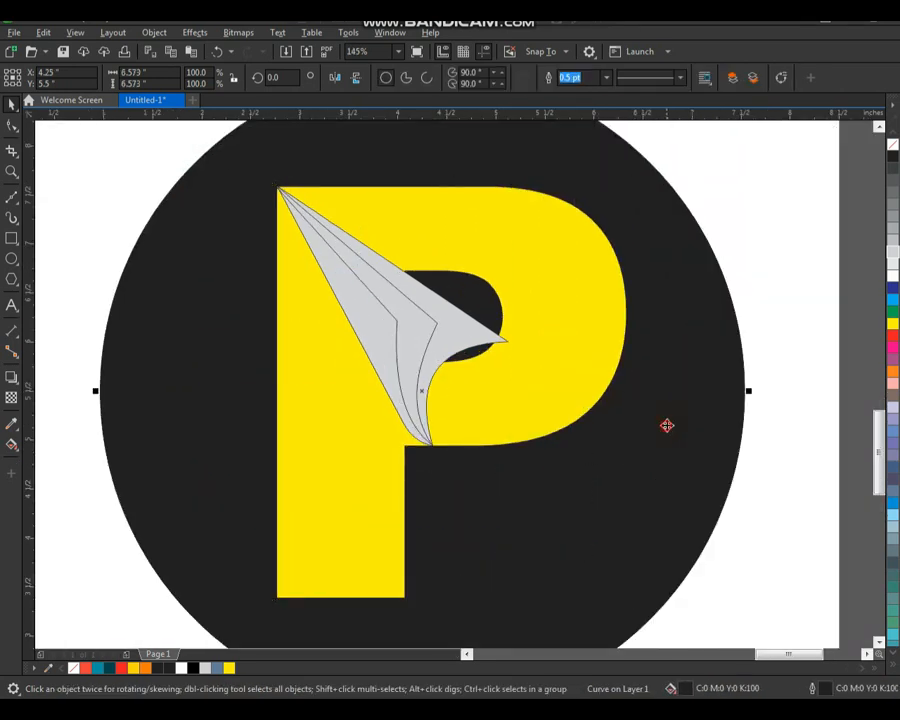
# Smart-fill the three facets of the pointed shape, the P's stem and its bowl with blue-grey (C40 M20 Y0 K40), outlined at 0.5 pt.
pyautogui.click(15, 452)
pyautogui.click(58, 460)
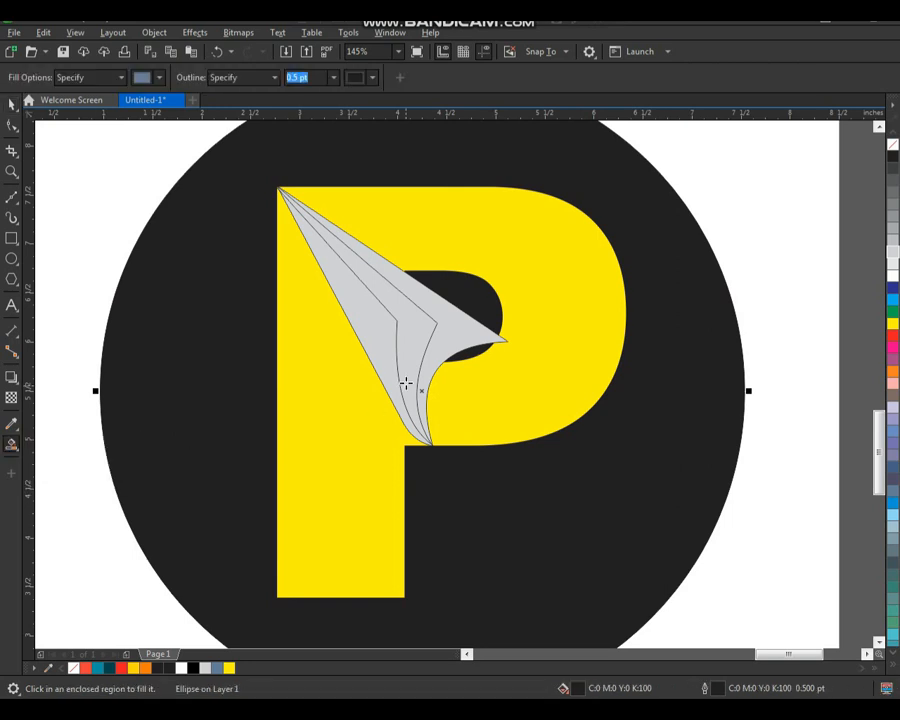
pyautogui.click(378, 320)
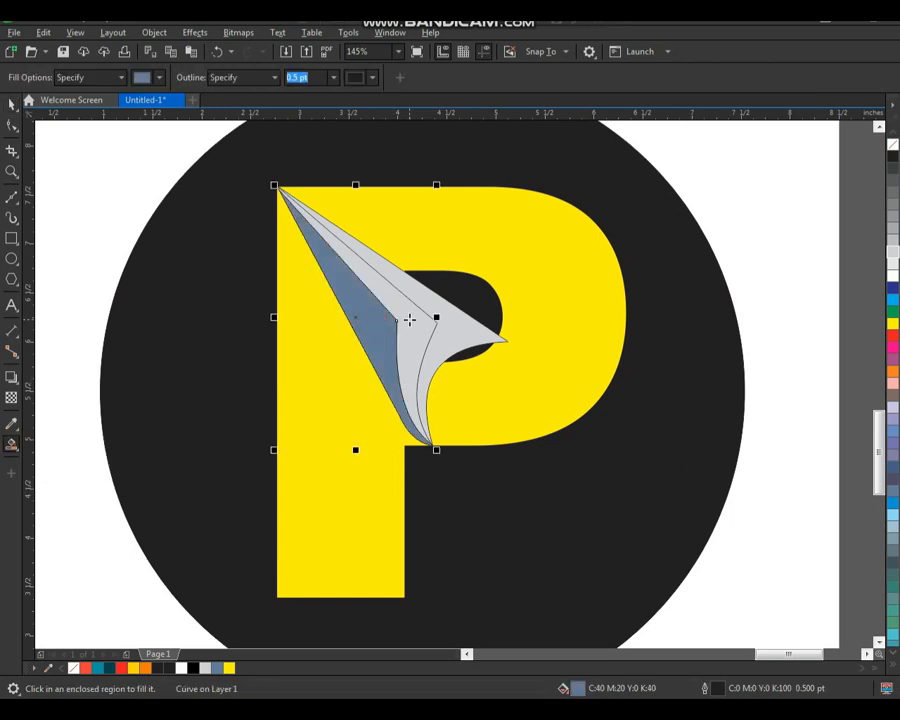
pyautogui.click(458, 326)
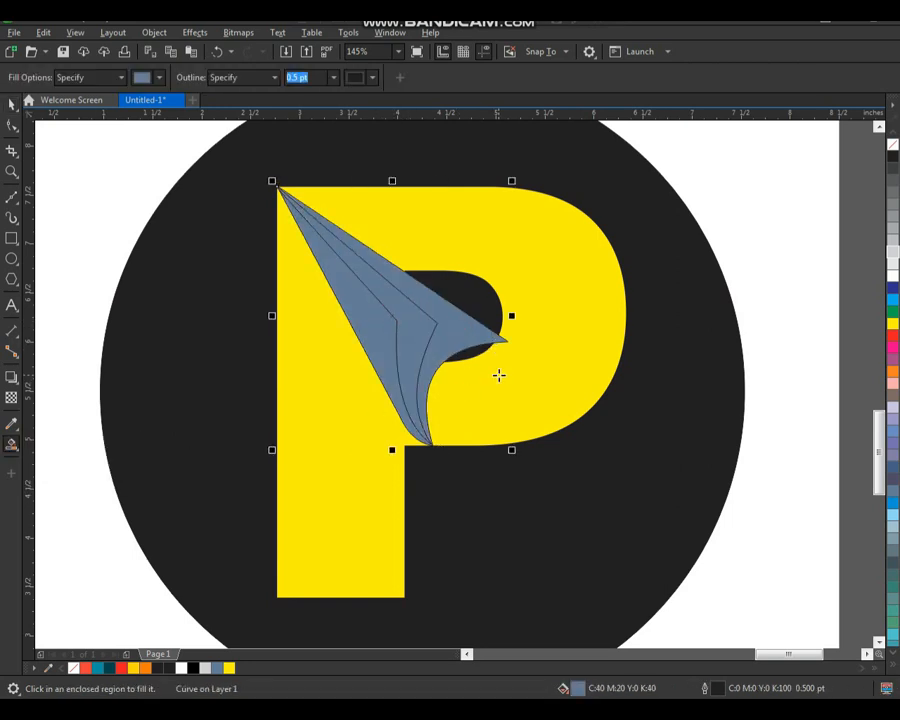
pyautogui.click(346, 413)
pyautogui.click(493, 233)
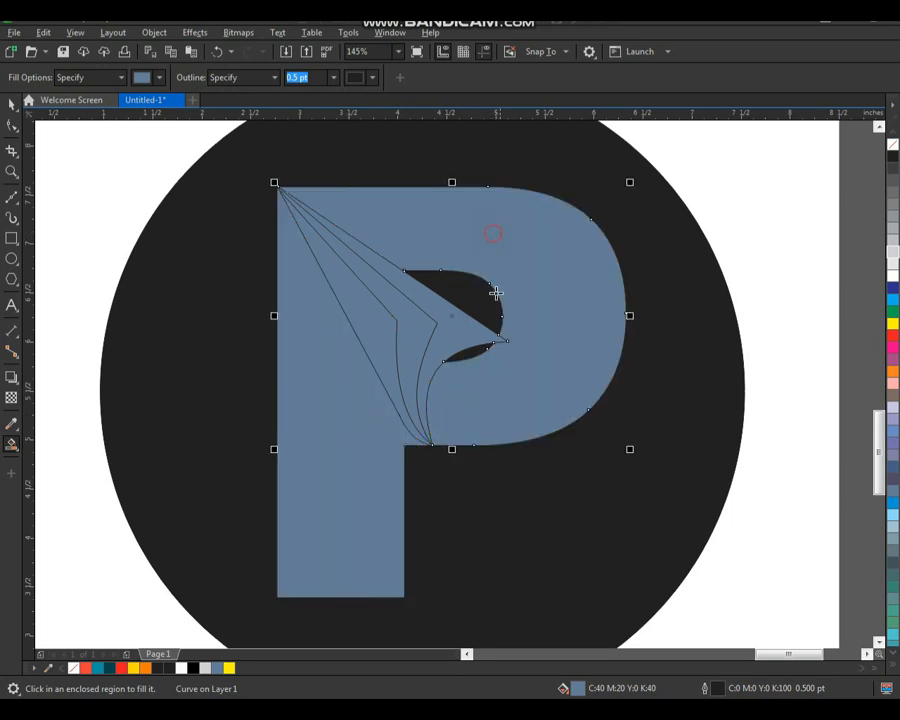
pyautogui.press('space')
pyautogui.click(727, 201)
# Select the five blue-grey filled pieces of the P and group them.
pyautogui.click(450, 248)
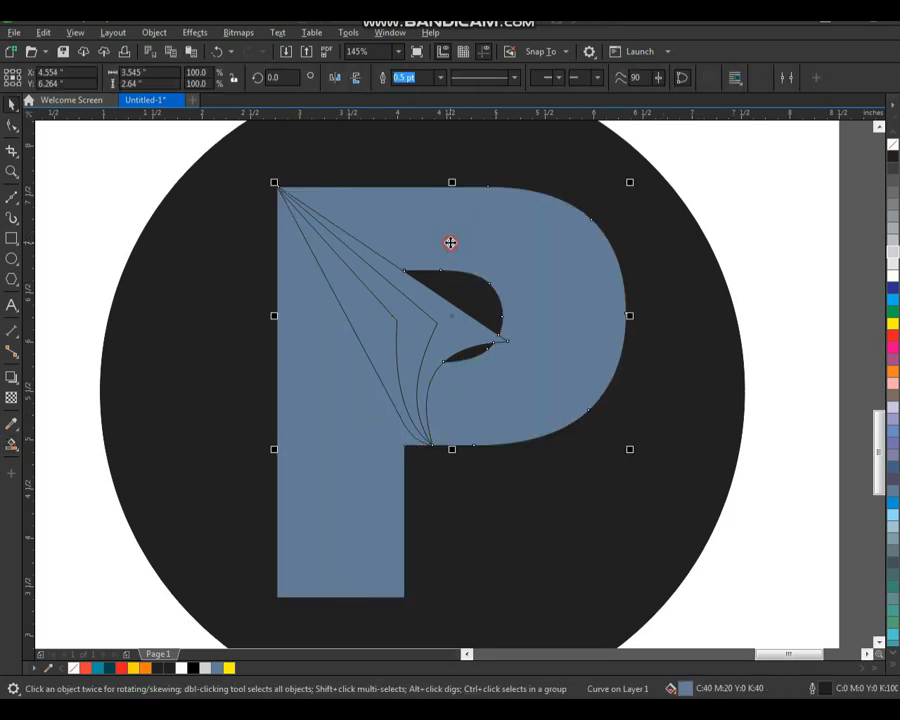
pyautogui.keyDown('shift'); pyautogui.click(420, 336); pyautogui.keyUp('shift')
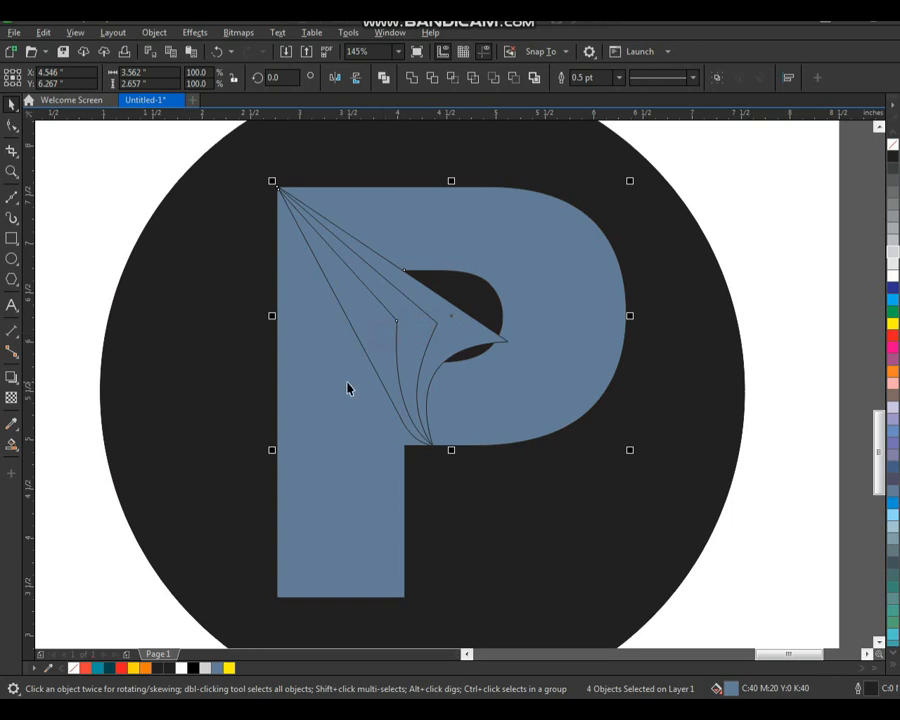
pyautogui.keyDown('shift'); pyautogui.click(395, 420); pyautogui.keyUp('shift')
pyautogui.hotkey('ctrl', 'g')
# Move the blue-grey group aside and delete the original P, grey shape and inner lines.
pyautogui.moveTo(542, 372); pyautogui.dragTo(254, 380)
pyautogui.moveTo(249, 158); pyautogui.dragTo(607, 598)
pyautogui.press('Delete')
# Centre the blue-grey P group on the black circle and ungroup it into separate pieces.
pyautogui.click(322, 360)
pyautogui.moveTo(315, 350); pyautogui.dragTo(528, 318)
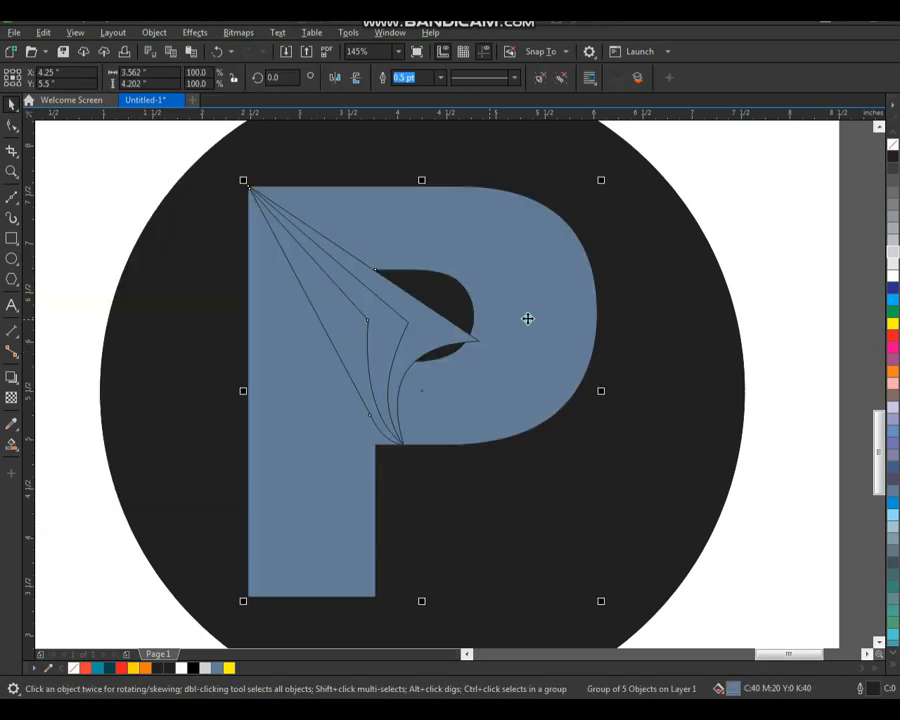
pyautogui.hotkey('ctrl', 'u')
pyautogui.click(709, 196)
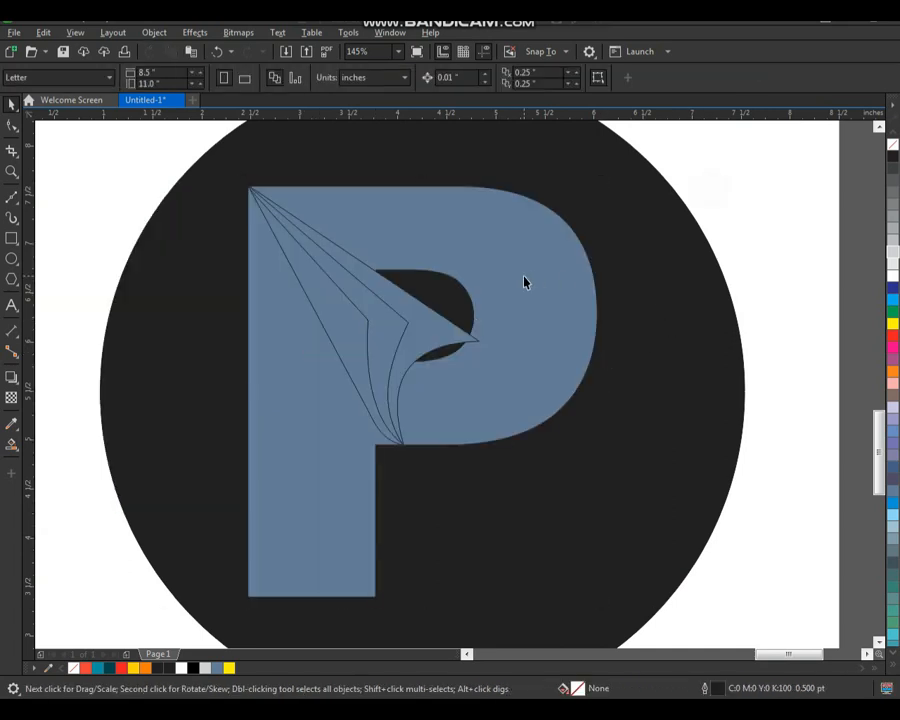
# Check that the P's pieces are separate by shifting them individually and undoing each move.
pyautogui.click(544, 277)
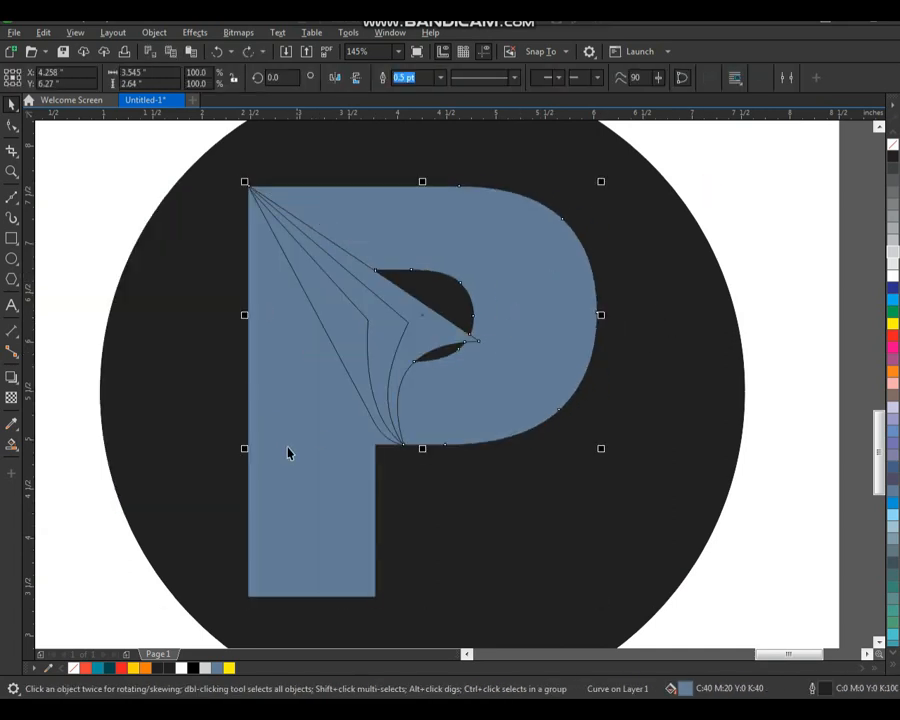
pyautogui.moveTo(283, 451); pyautogui.dragTo(236, 462)
pyautogui.hotkey('ctrl', 'z')
pyautogui.moveTo(341, 326); pyautogui.dragTo(309, 332)
pyautogui.hotkey('ctrl', 'z')
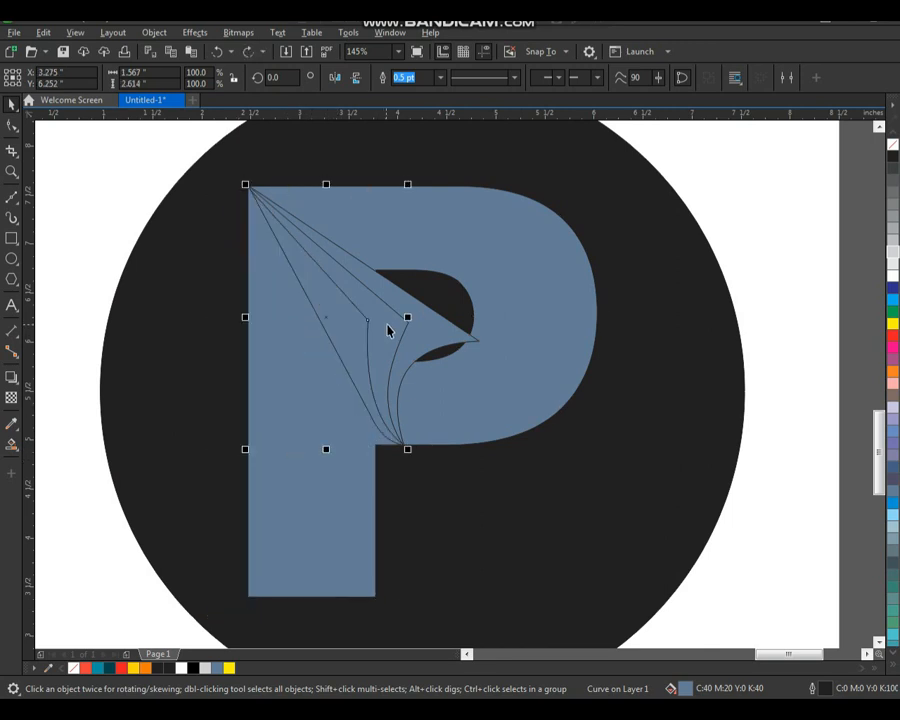
pyautogui.moveTo(388, 327); pyautogui.dragTo(470, 351)
pyautogui.hotkey('ctrl', 'z')
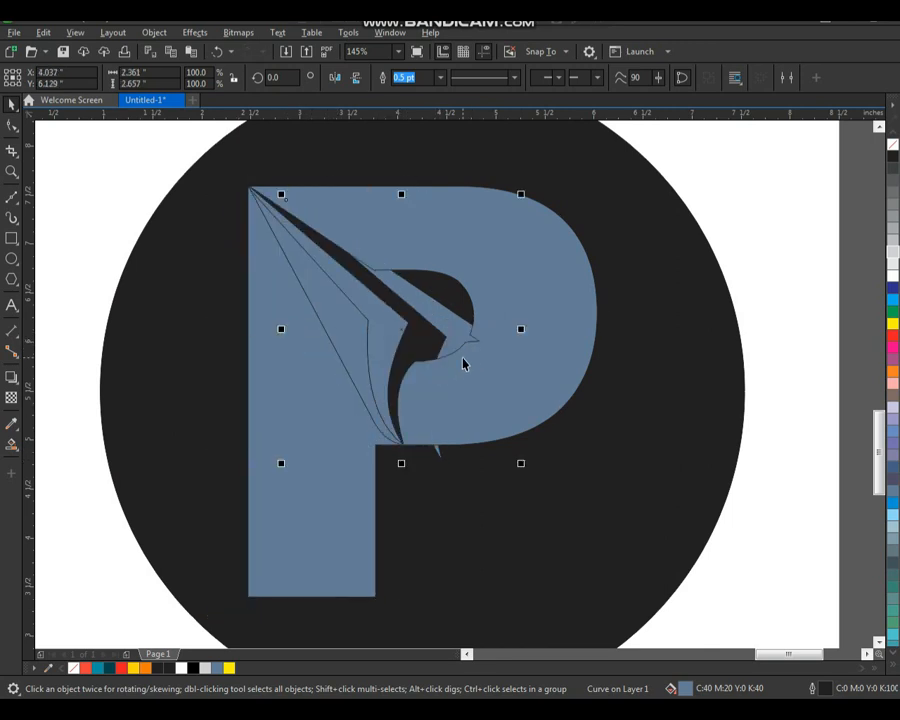
pyautogui.hotkey('ctrl', 'z')
# Fill the P's stem with red and its bowl with teal.
pyautogui.click(305, 450)
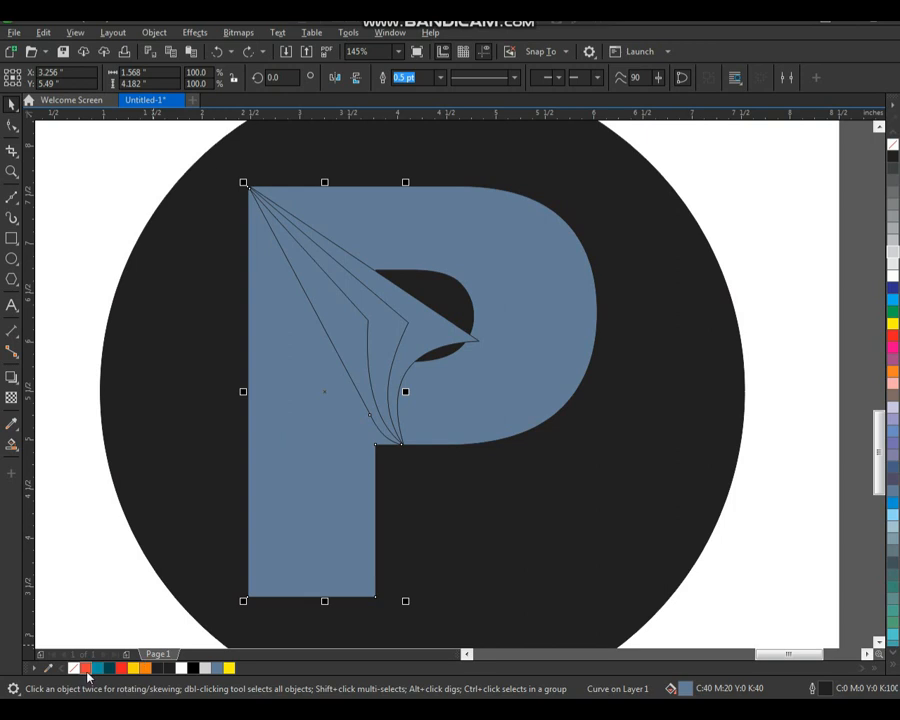
pyautogui.click(121, 668)
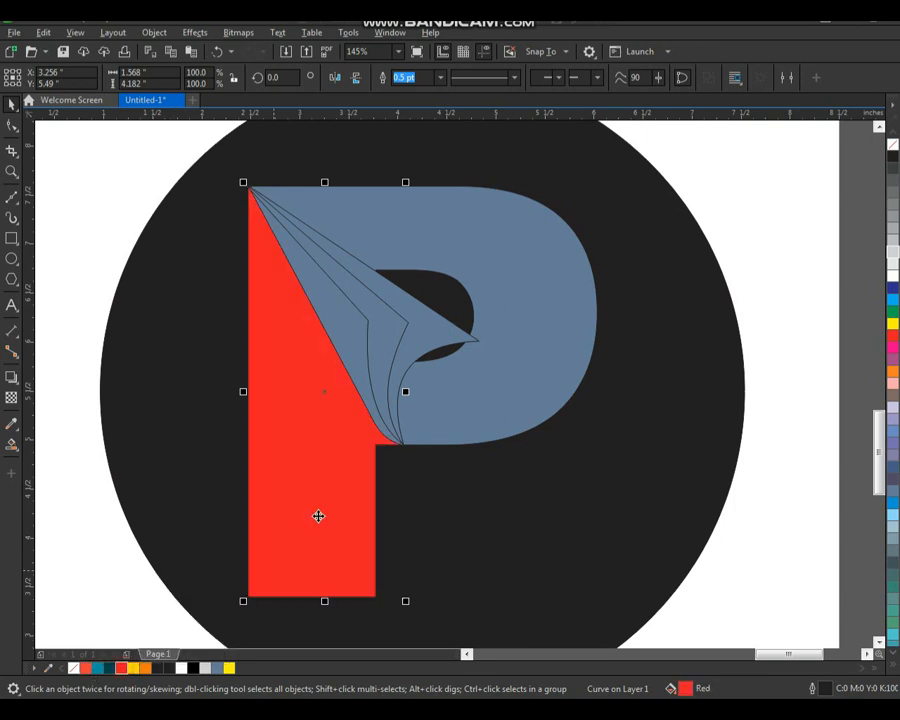
pyautogui.click(498, 391)
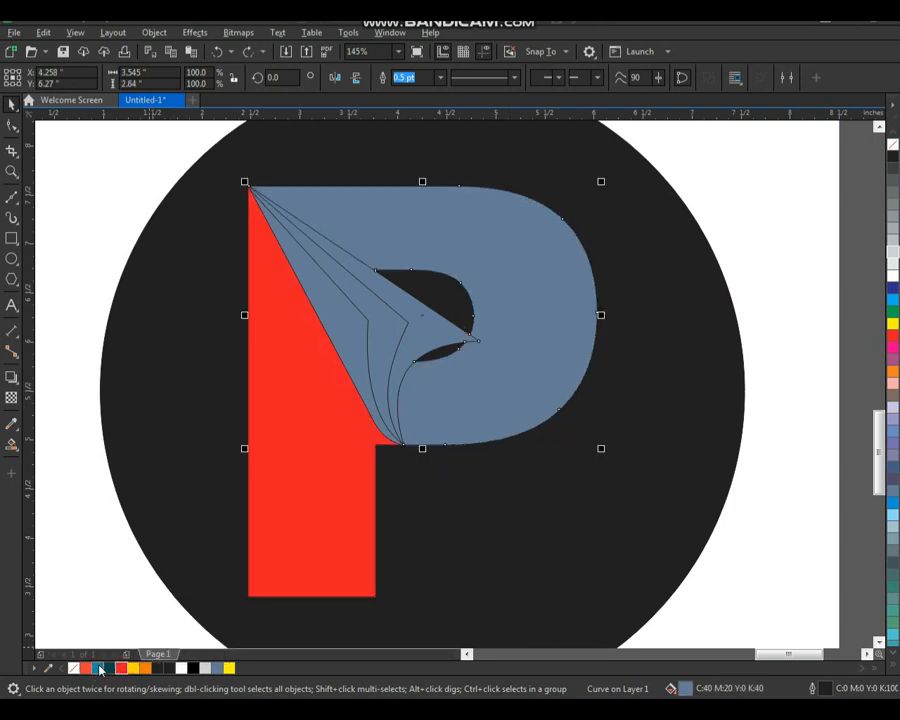
pyautogui.click(99, 668)
# Fill the pointed shape's right facet with medium grey, its middle facet with light grey and its left facet with white.
pyautogui.click(452, 338)
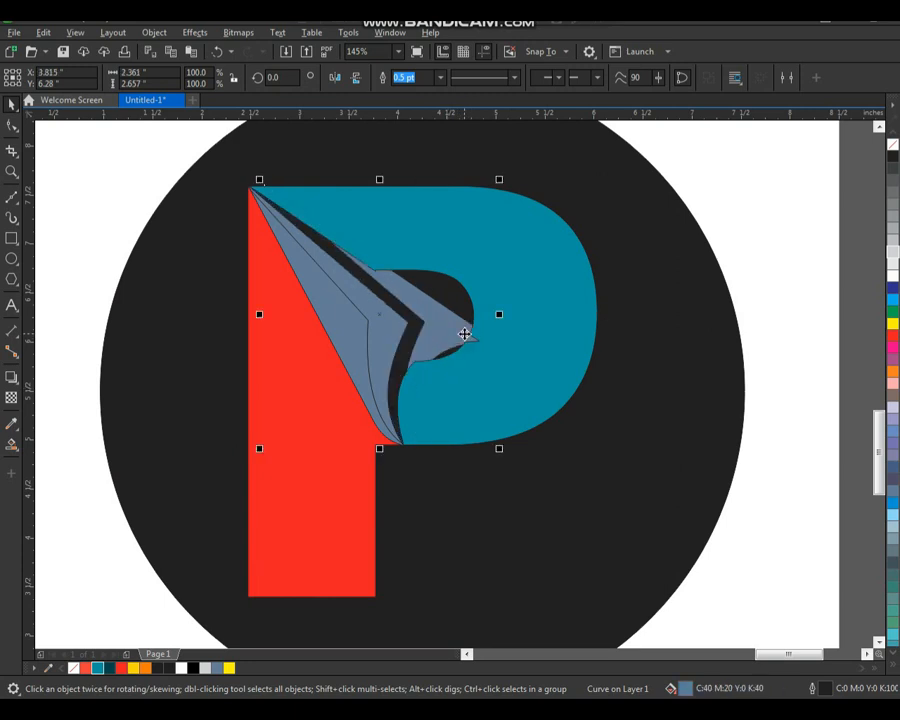
pyautogui.click(892, 229)
pyautogui.click(395, 335)
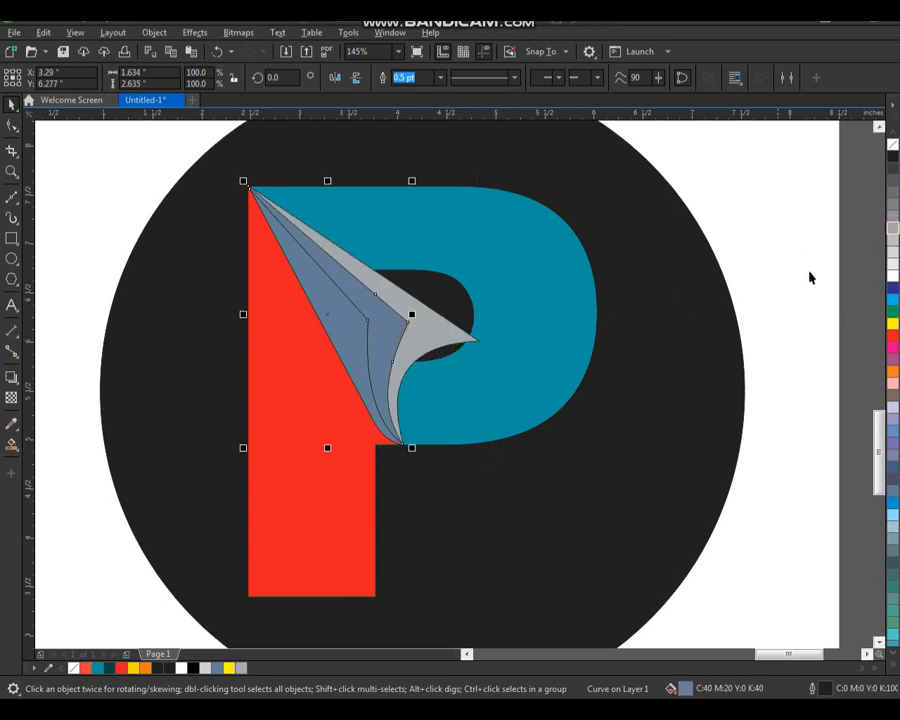
pyautogui.click(892, 262)
pyautogui.click(360, 335)
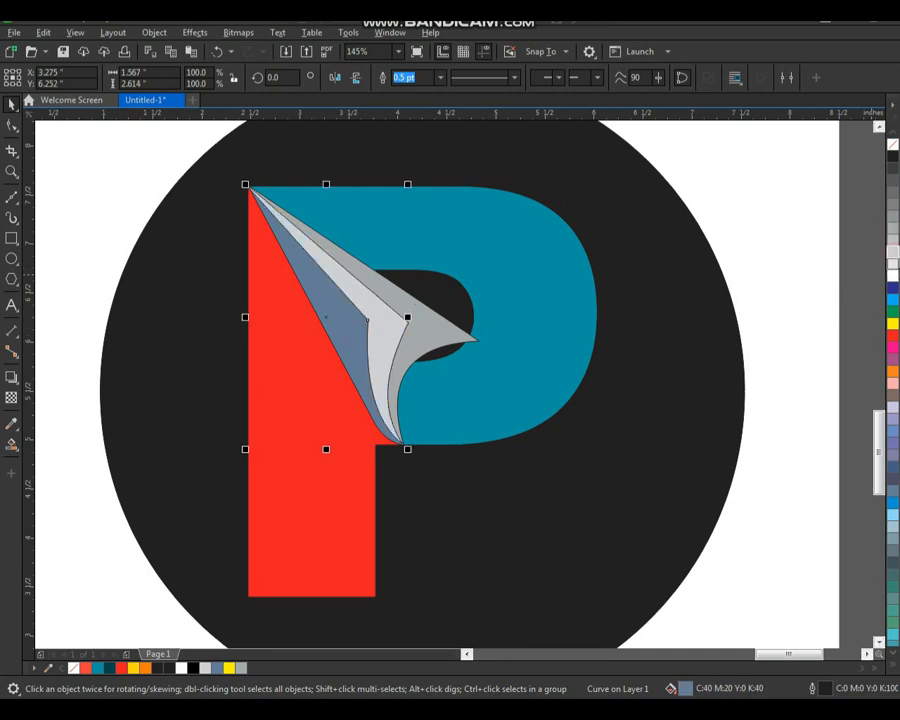
pyautogui.click(893, 275)
# Remove the outlines from the P's five coloured pieces and group them.
pyautogui.click(679, 340)
pyautogui.press('F3')
pyautogui.press('F2')
pyautogui.moveTo(287, 194); pyautogui.dragTo(660, 560)
pyautogui.press('space')
pyautogui.moveTo(610, 192); pyautogui.dragTo(300, 520)
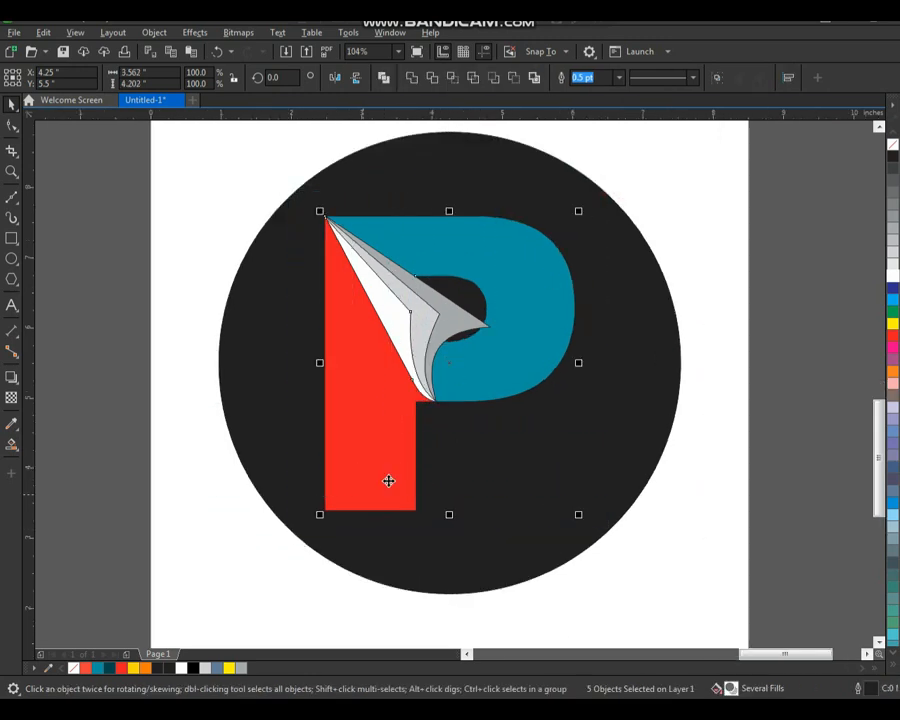
pyautogui.hotkey('ctrl', 'g')
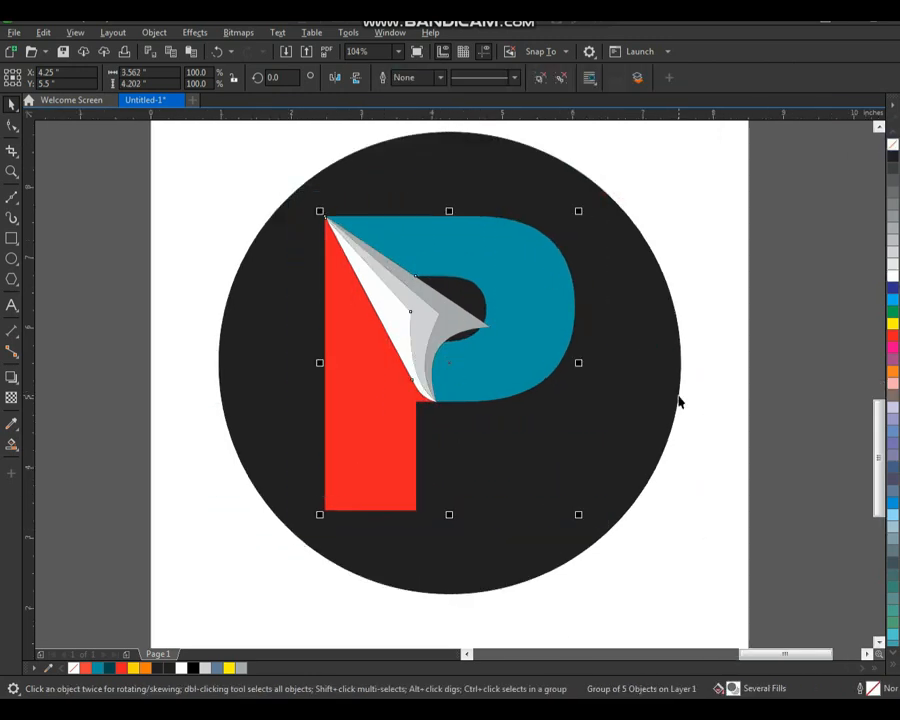
# Shift the grouped P slightly right and down on the circle, to about X 4.57", Y 5.43".
pyautogui.click(557, 301)
pyautogui.keyDown('shift'); pyautogui.click(615, 297); pyautogui.keyUp('shift')
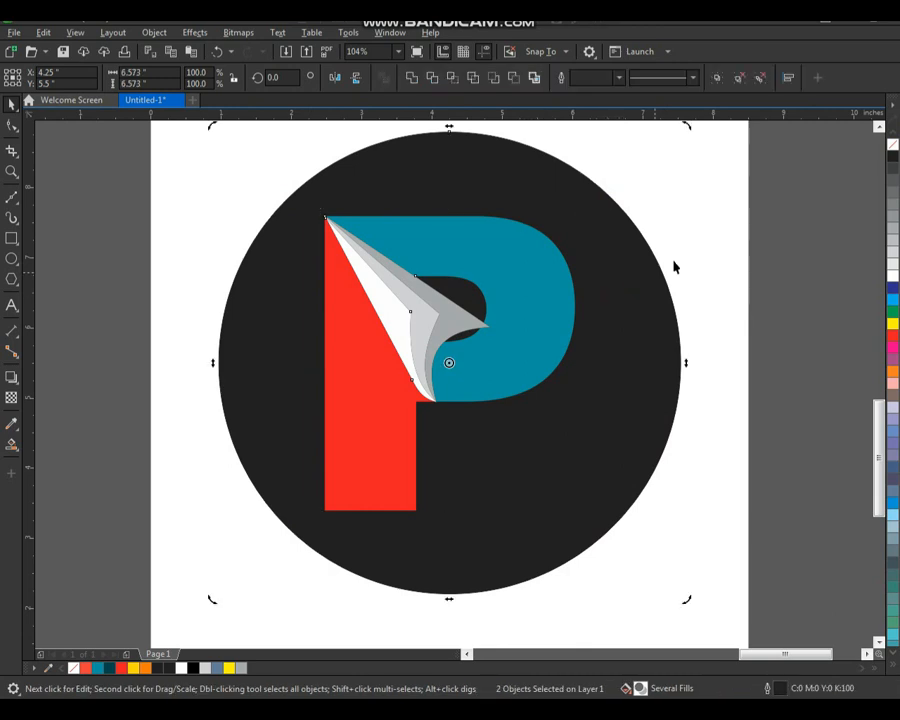
pyautogui.click(702, 222)
pyautogui.moveTo(563, 284); pyautogui.dragTo(585, 291)
pyautogui.click(669, 227)
# Inspect the finished logo up close and as a whole on the page.
pyautogui.scroll(-1, 412, 280)
pyautogui.press('F2')
pyautogui.moveTo(258, 156); pyautogui.dragTo(643, 538)
pyautogui.moveTo(652, 158); pyautogui.dragTo(243, 548)
pyautogui.click(511, 392)
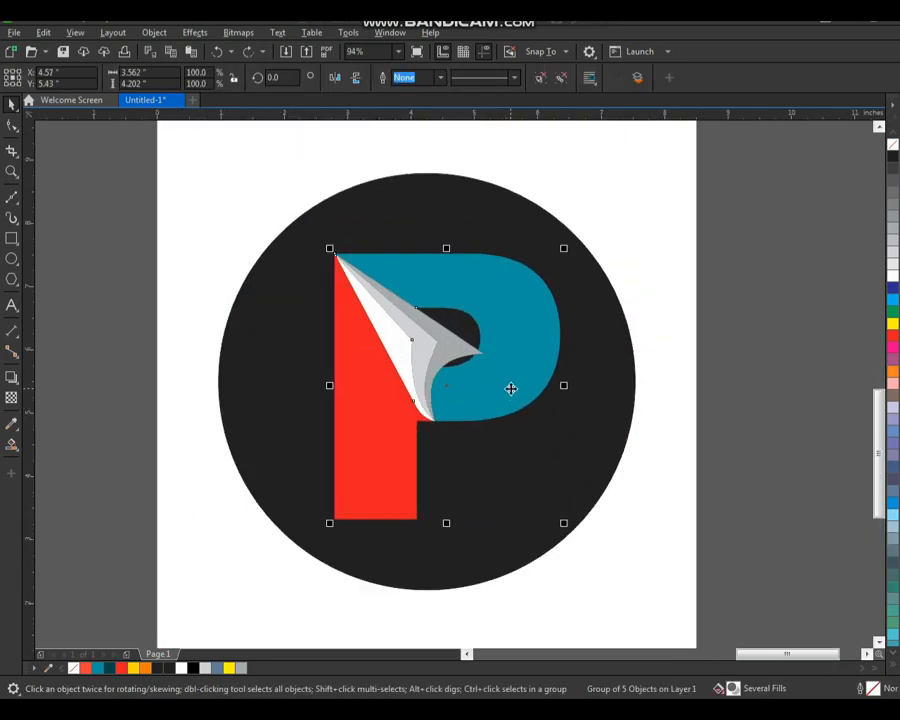
pyautogui.press('F2')
pyautogui.moveTo(725, 165); pyautogui.dragTo(218, 590)
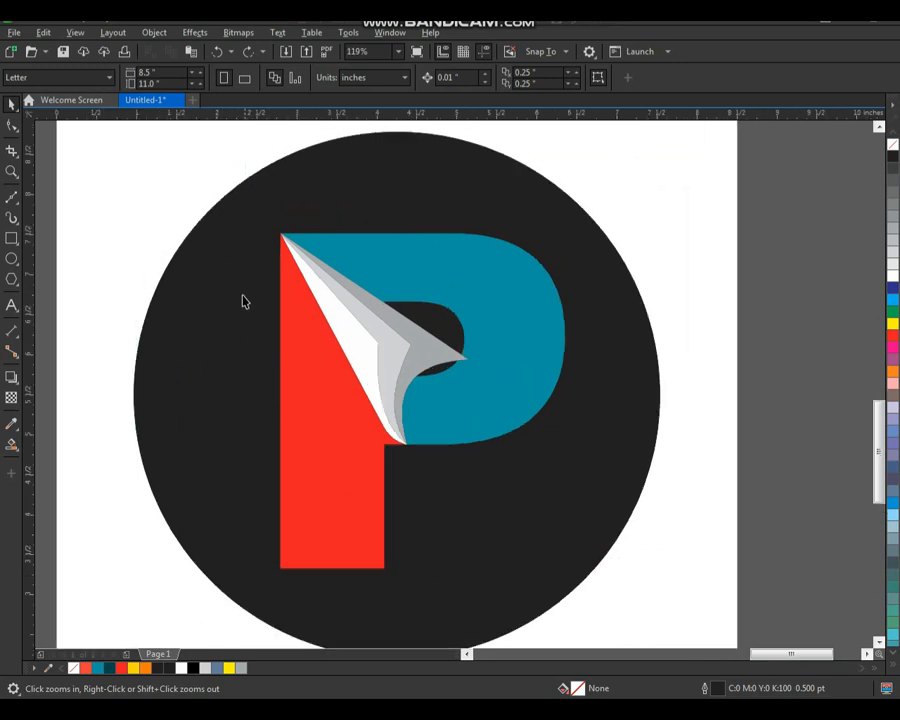
pyautogui.press('F2')
pyautogui.moveTo(195, 179); pyautogui.dragTo(619, 595)
pyautogui.press('F3')
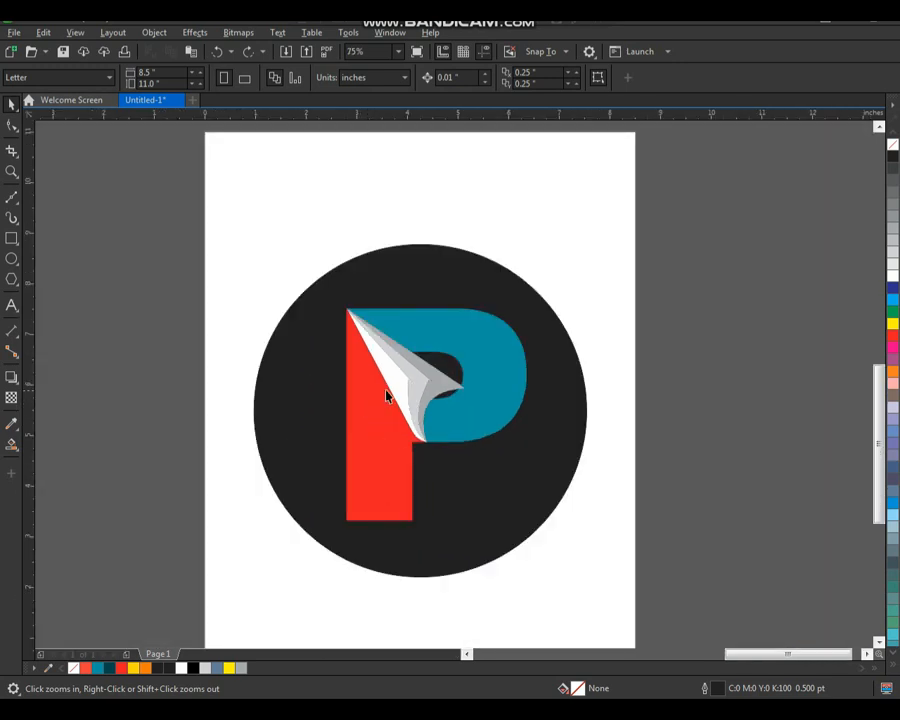